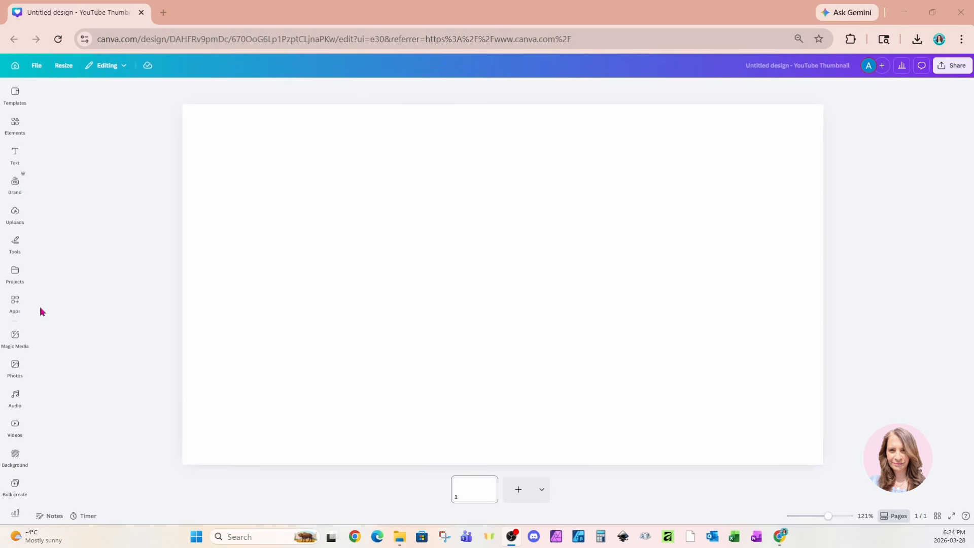
- Search the Canva apps for "typecraft" and open the TypeCraft app
click(19, 307)
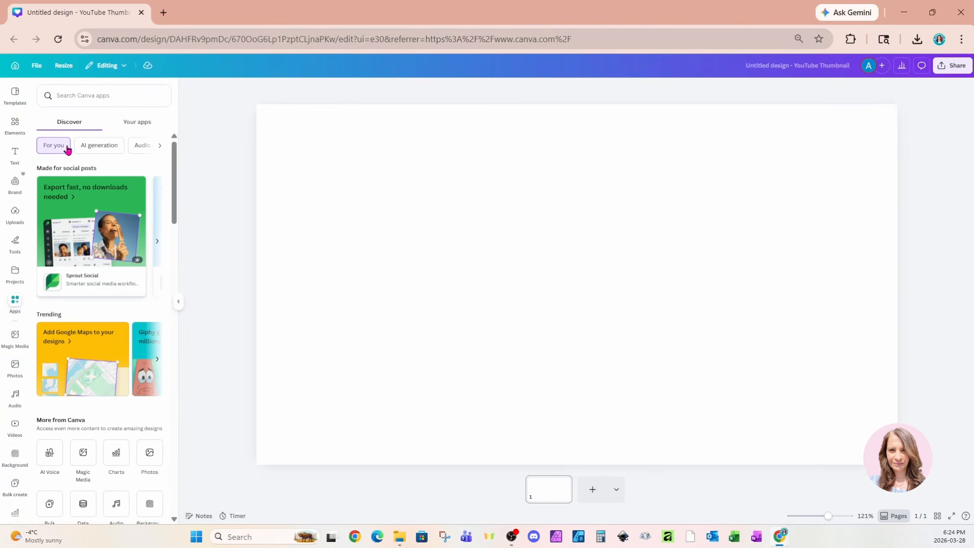
click(90, 95)
text(type)
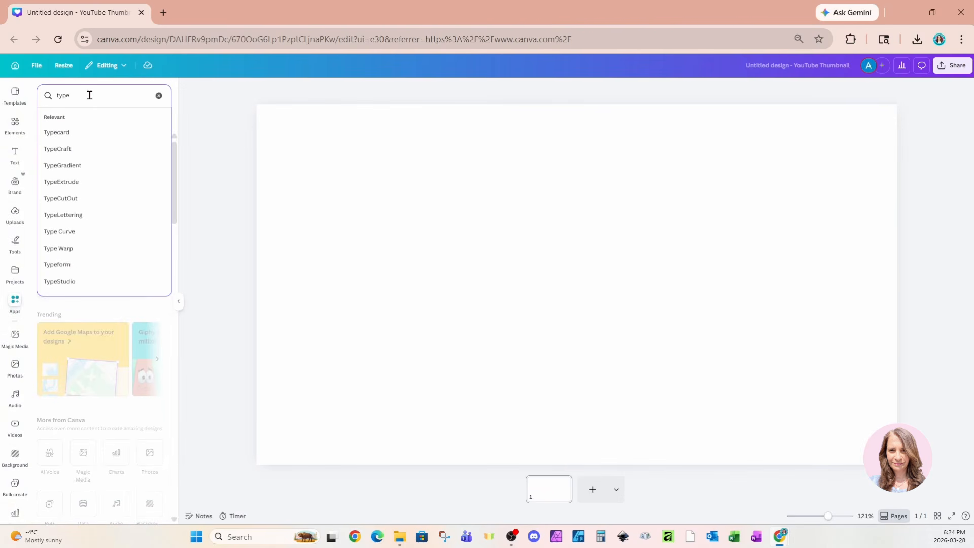
text(craft)
key(Return)
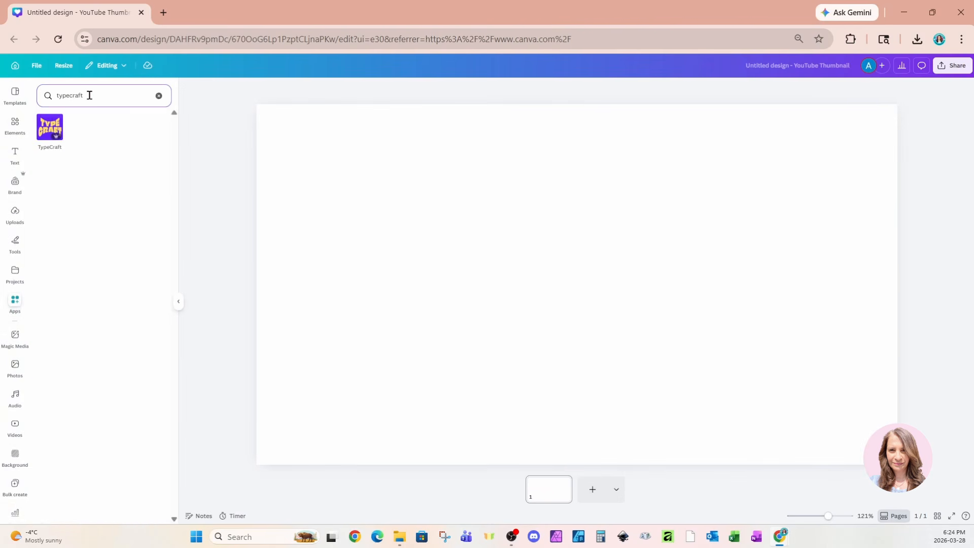
click(49, 142)
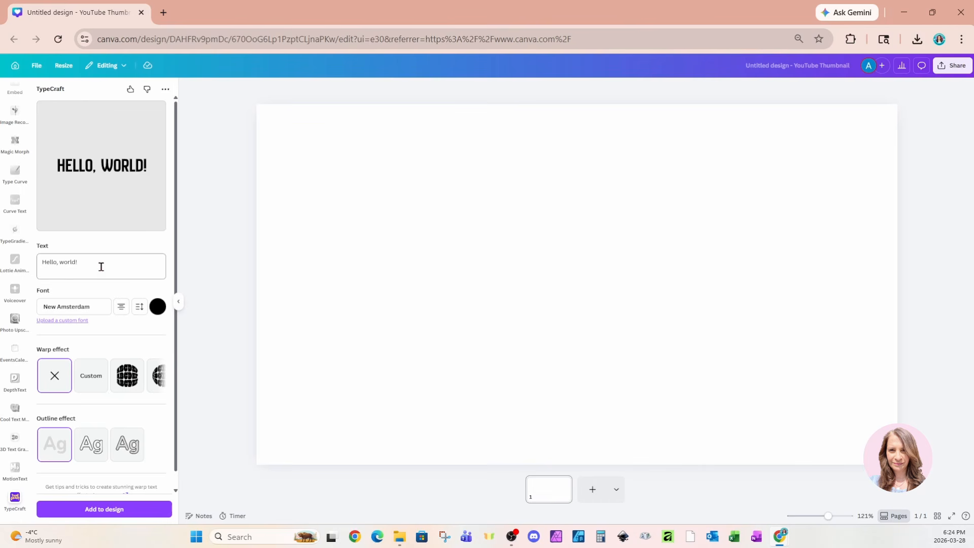
- Replace the TypeCraft sample text with "finish" and "line" on two separate lines
drag(101, 266, 33, 269)
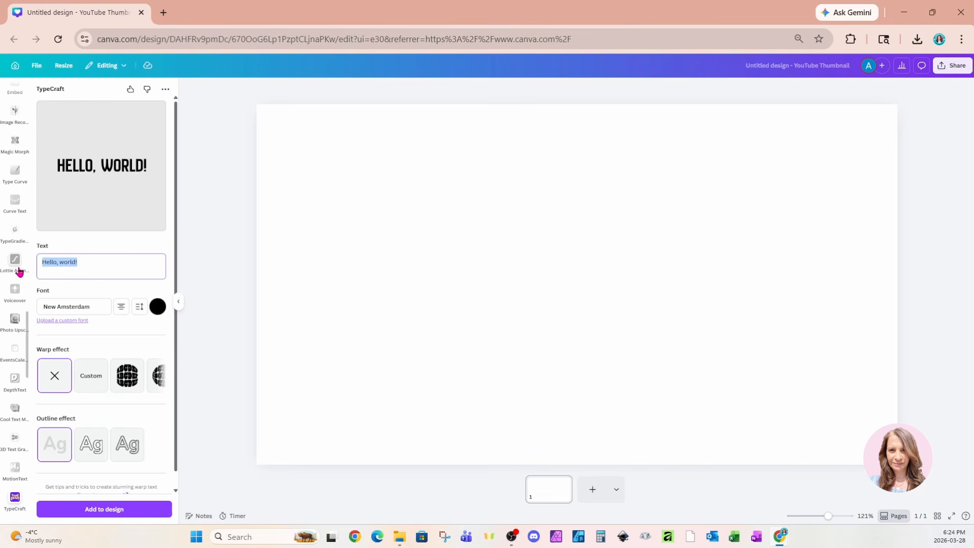
text(finish)
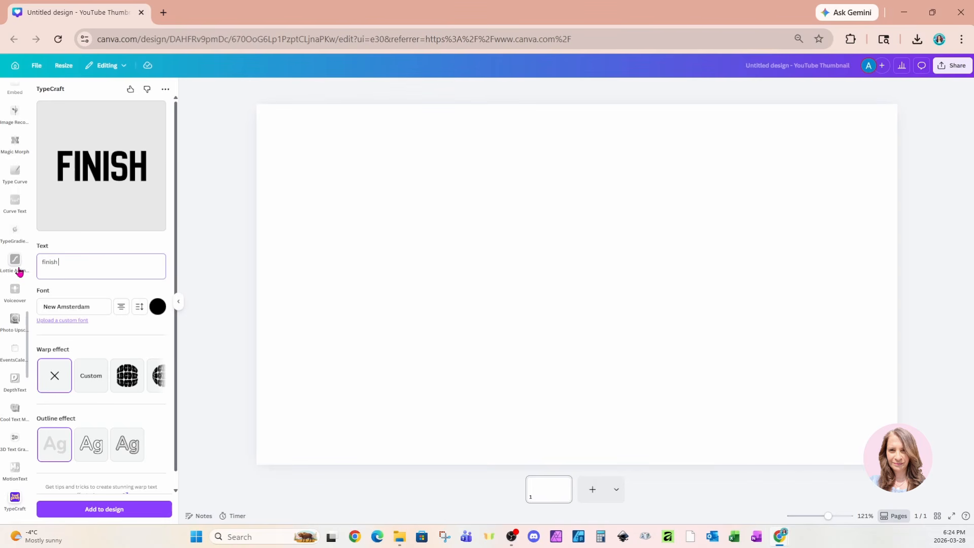
key(Return)
text(line)
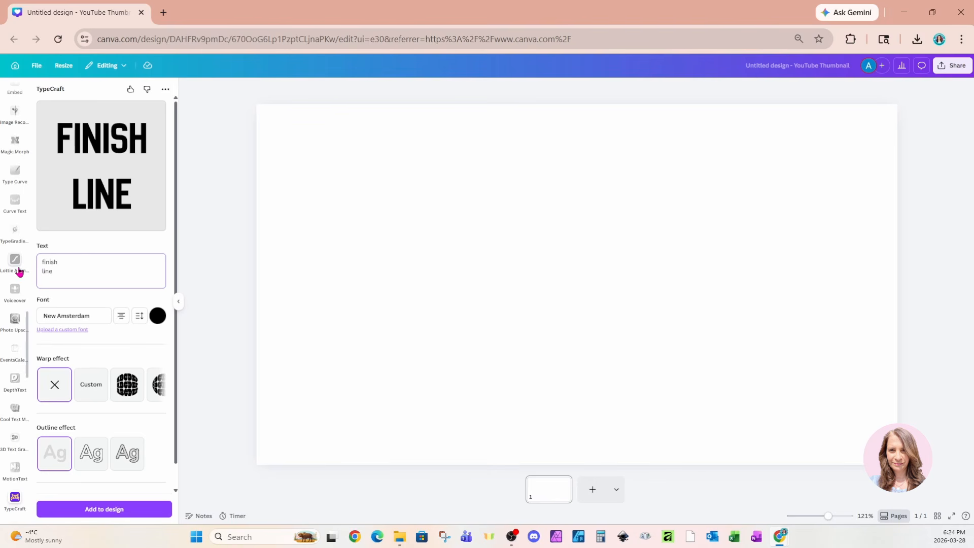
- Set the TypeCraft text's font to Beaver Punch and its line spacing to -0.1
click(74, 316)
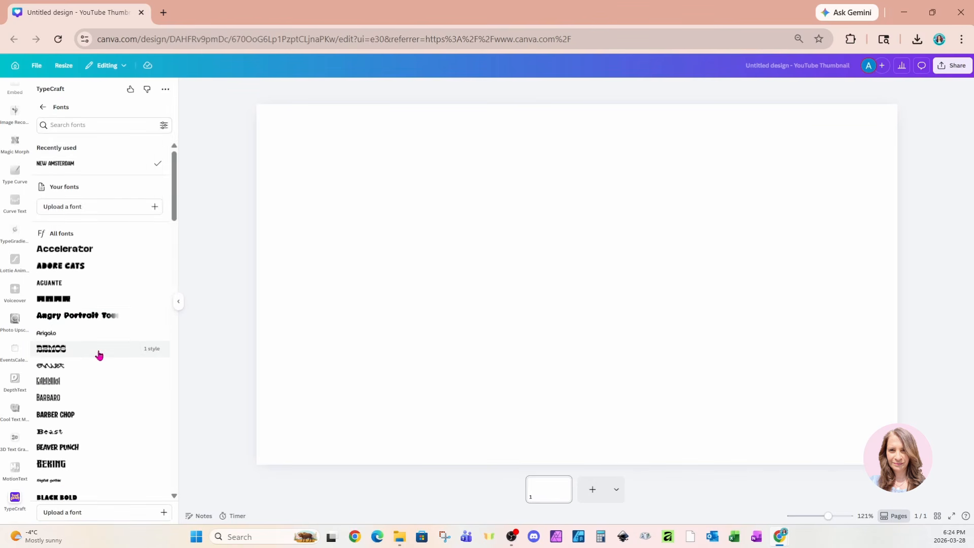
click(76, 447)
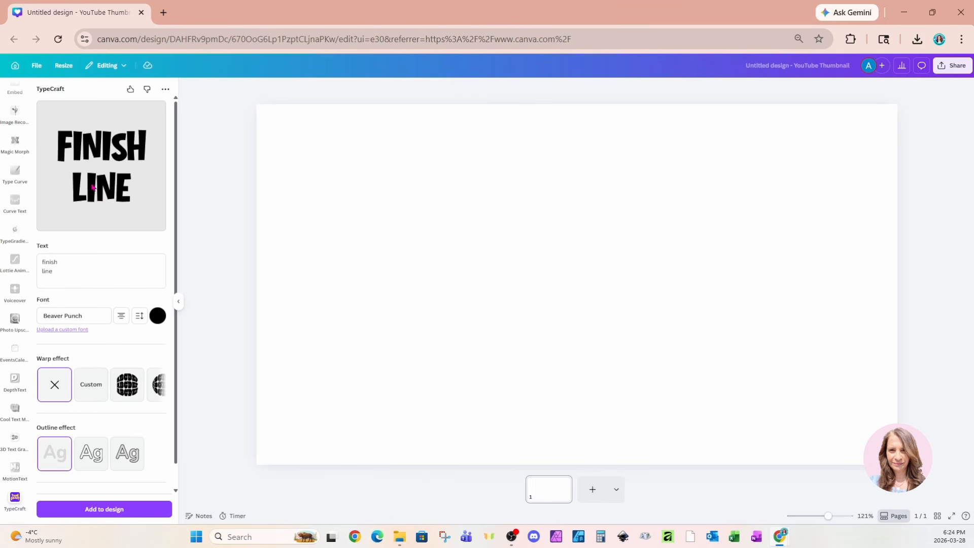
click(145, 318)
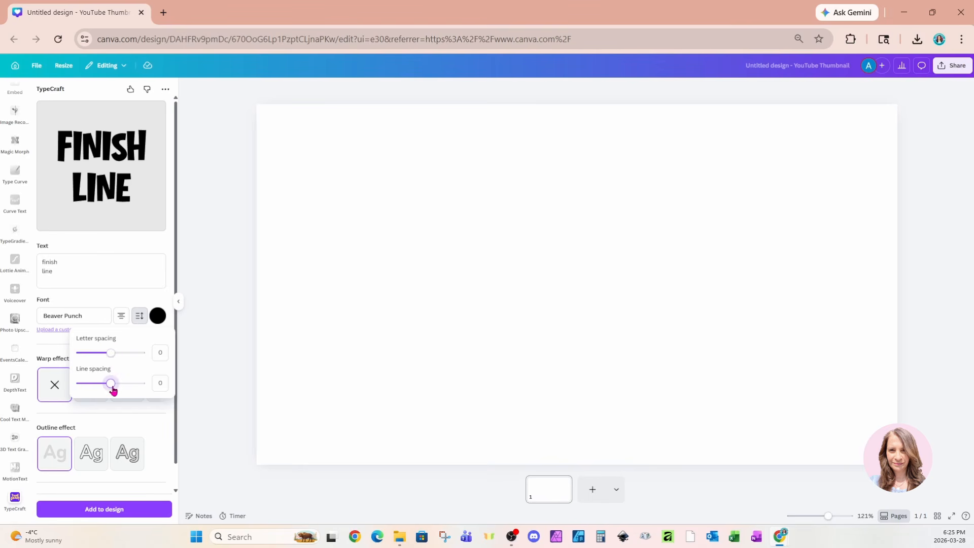
drag(111, 385, 109, 389)
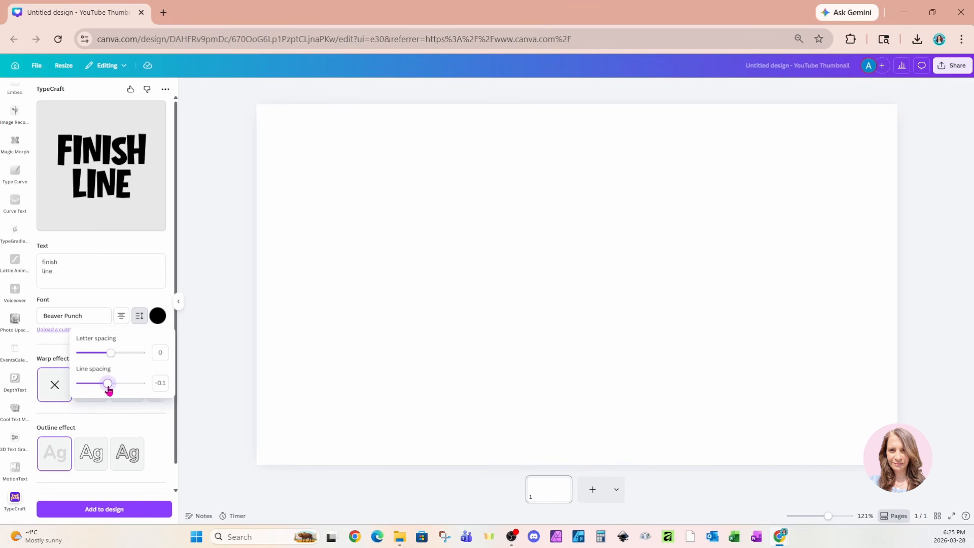
click(135, 319)
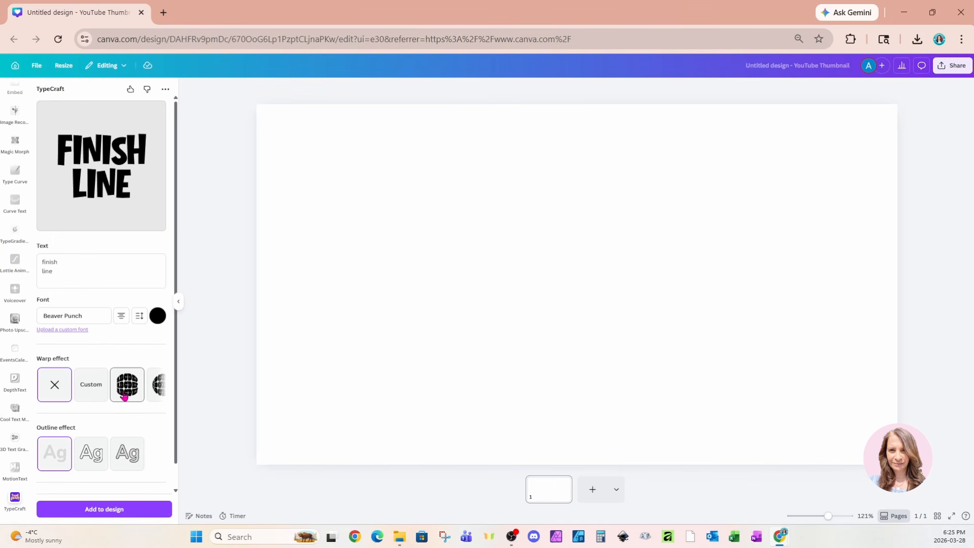
- Add the unwarped "finish line" lettering to the design and enlarge it to fill most of the page height
click(160, 388)
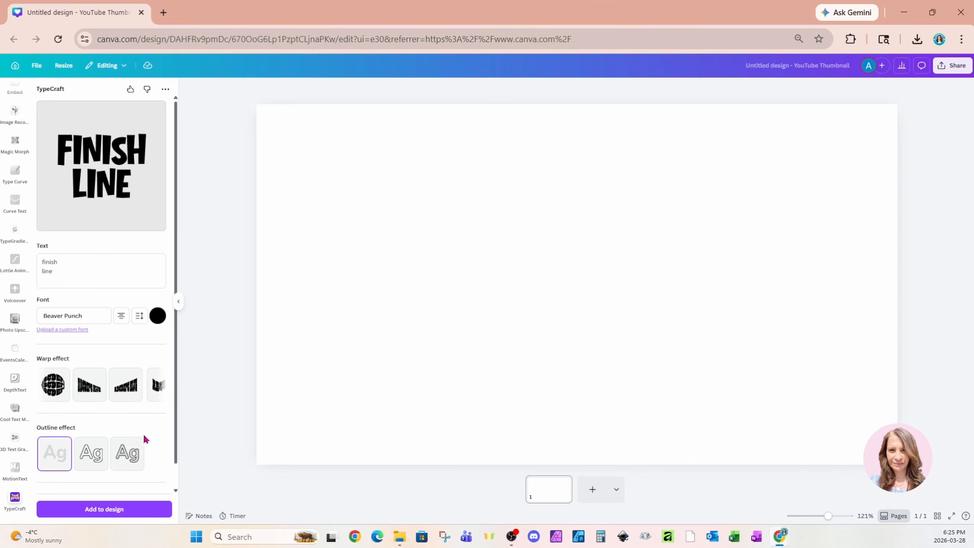
click(66, 511)
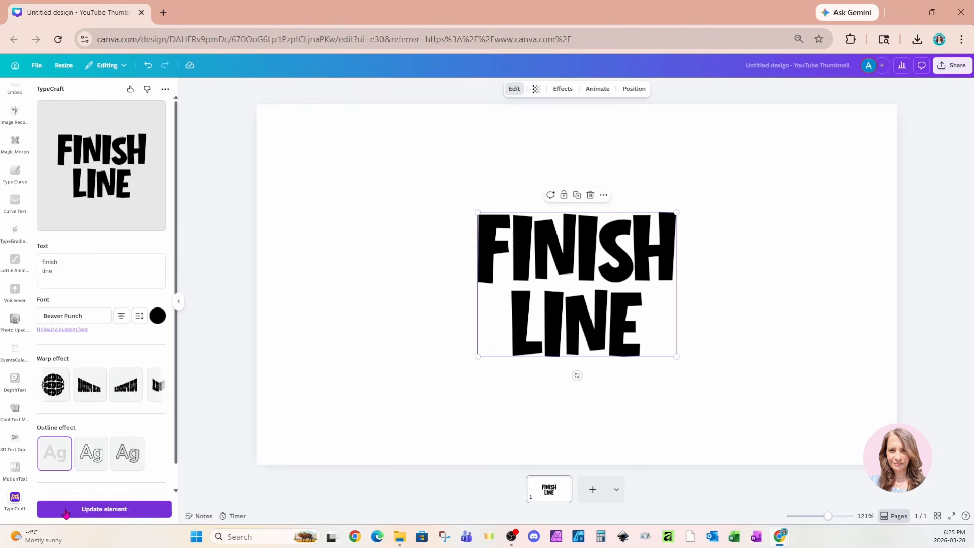
drag(676, 212, 783, 136)
drag(476, 358, 397, 415)
- Download the lettering design as a PNG with a transparent background
click(942, 66)
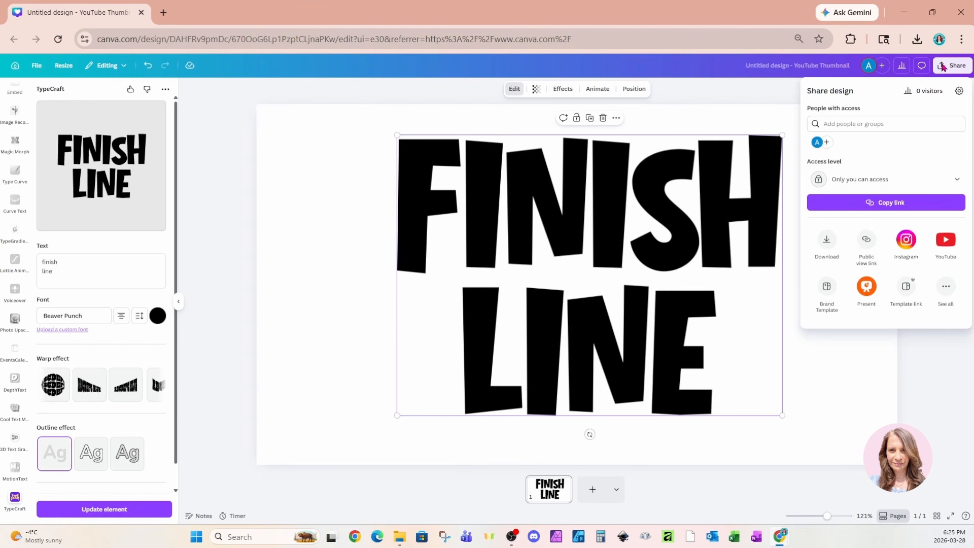
click(825, 243)
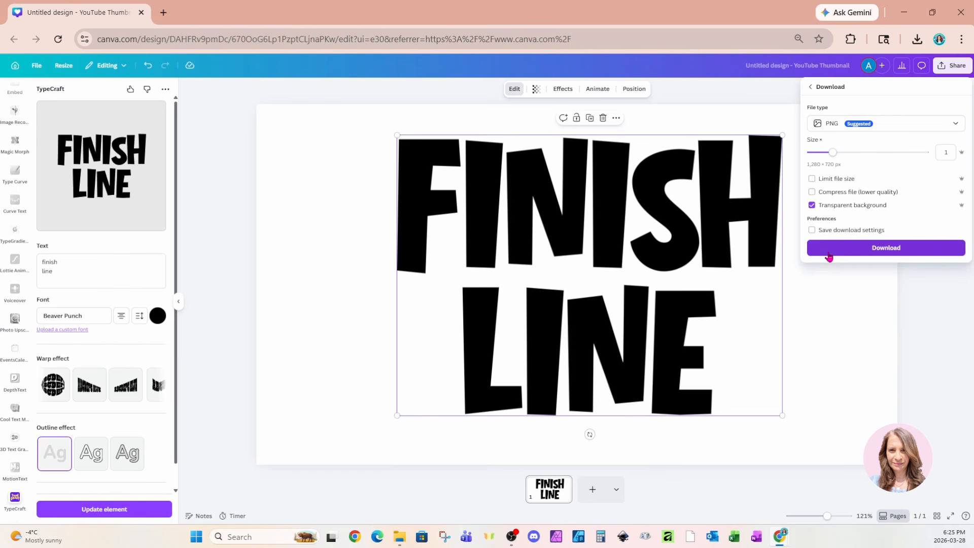
click(826, 254)
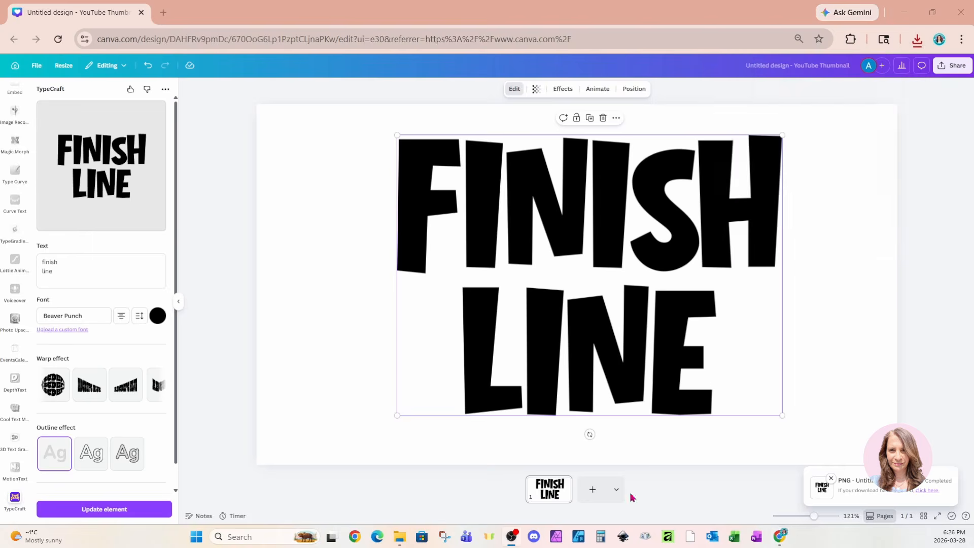
- Add a second page and place the uploaded fine black-and-white checkerboard image on it
click(592, 490)
scroll(17, 280, up, 1)
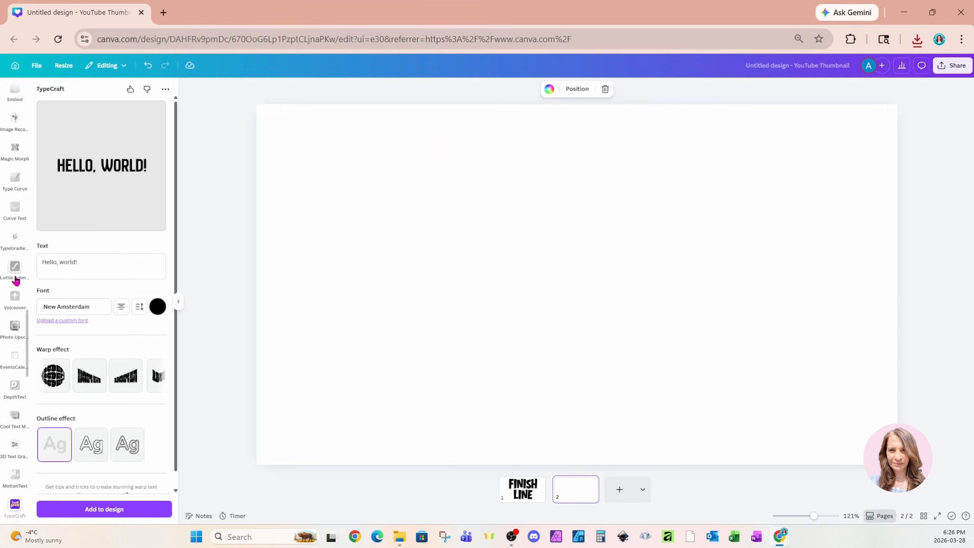
scroll(16, 279, up, 10)
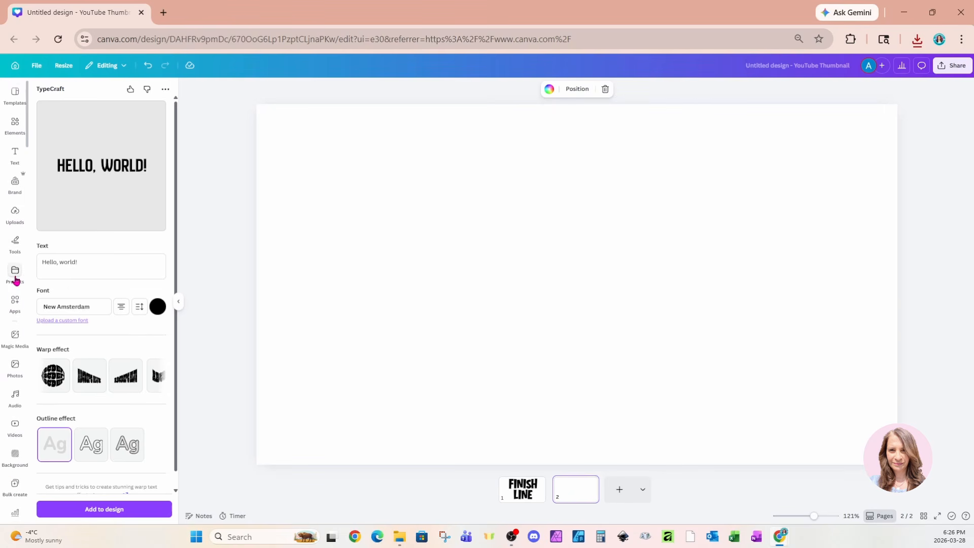
click(12, 215)
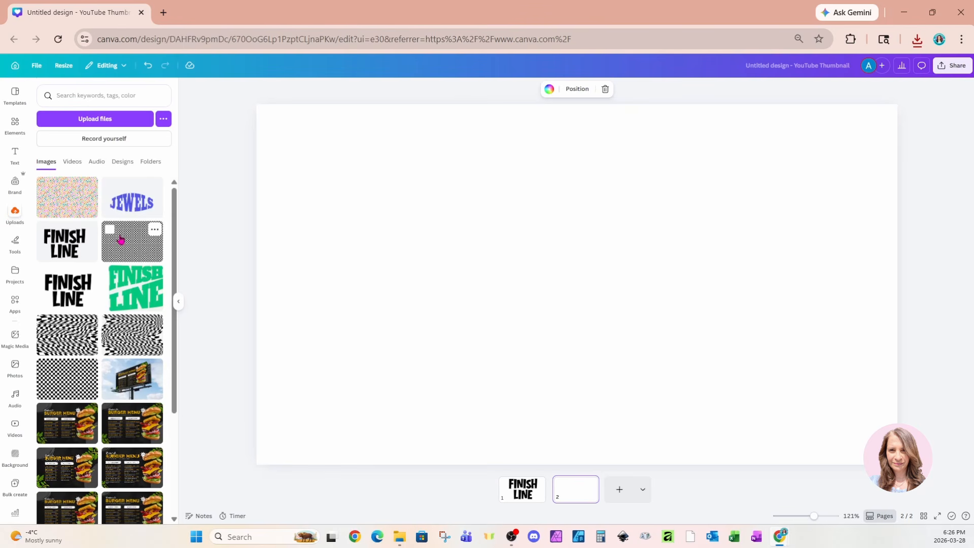
click(127, 249)
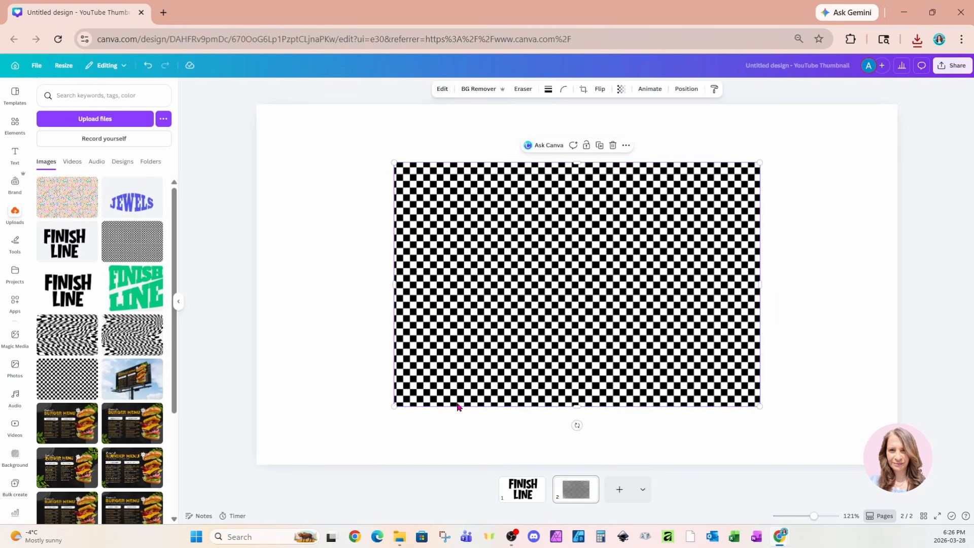
- Search the Canva apps for "clipping mask" and open the Clipping Mask app
click(11, 311)
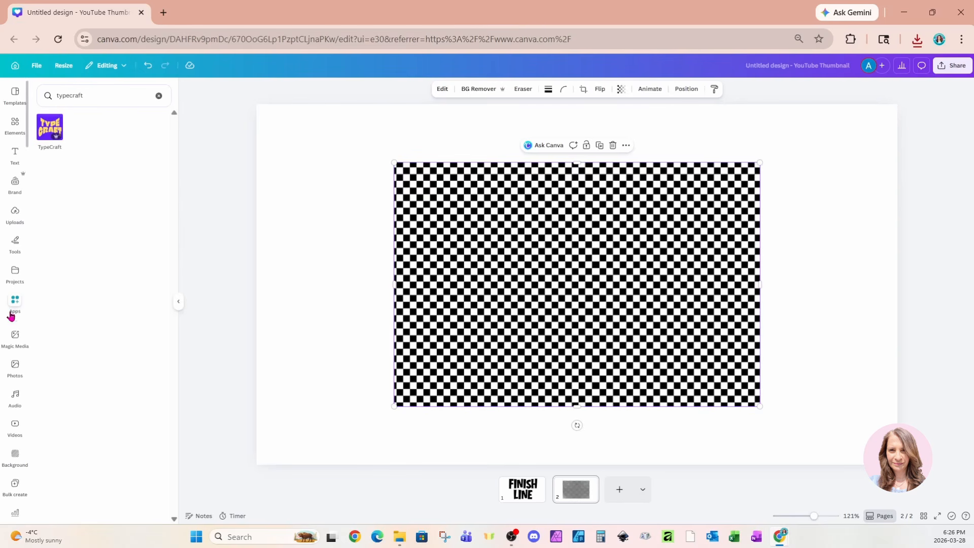
click(98, 91)
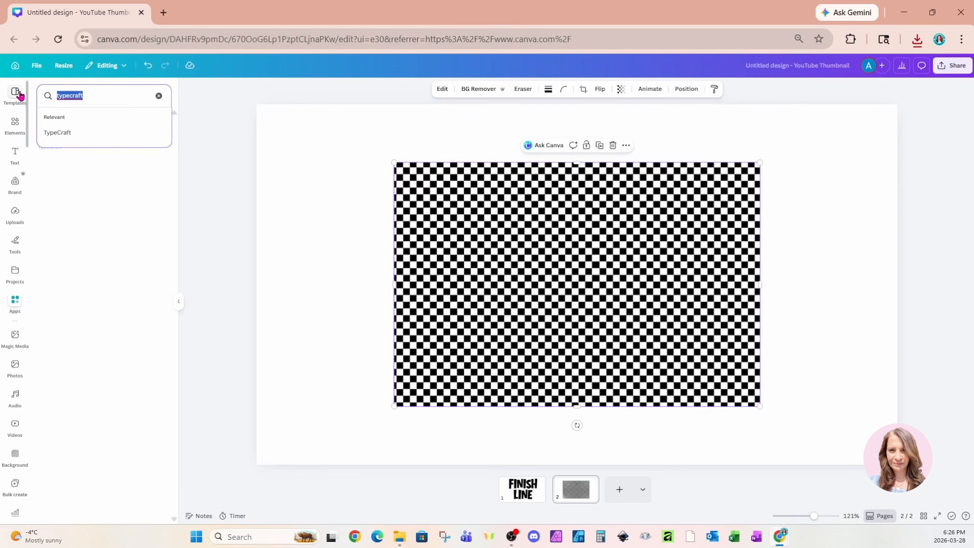
text(clip)
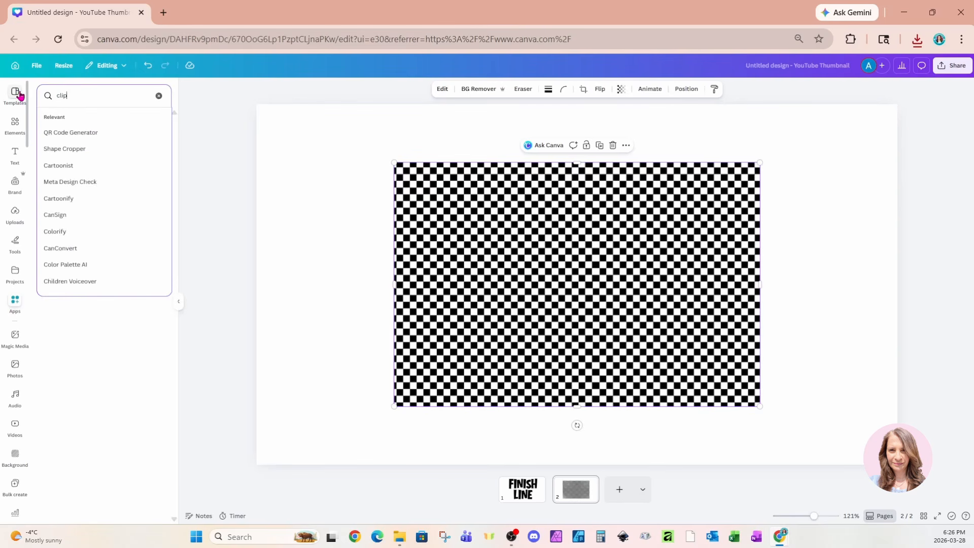
text(ping mask)
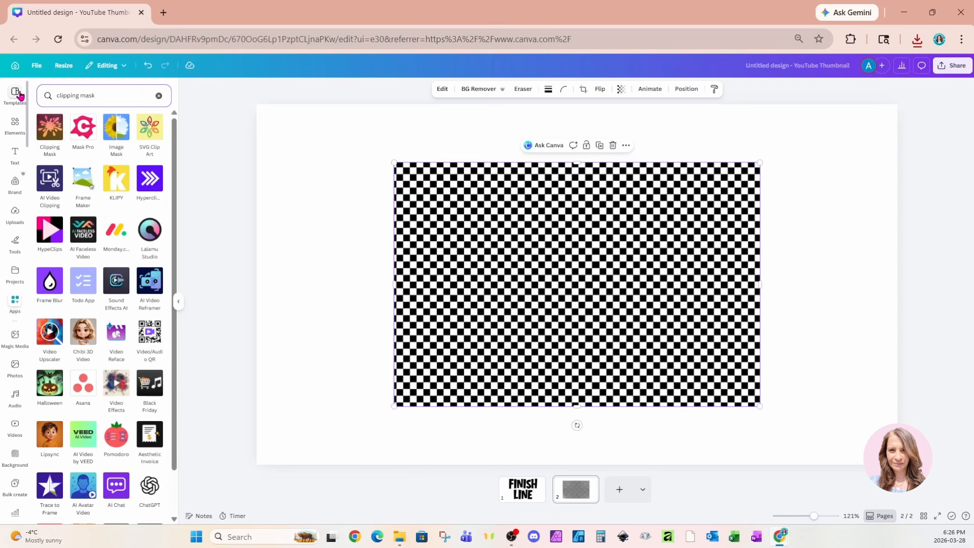
click(40, 130)
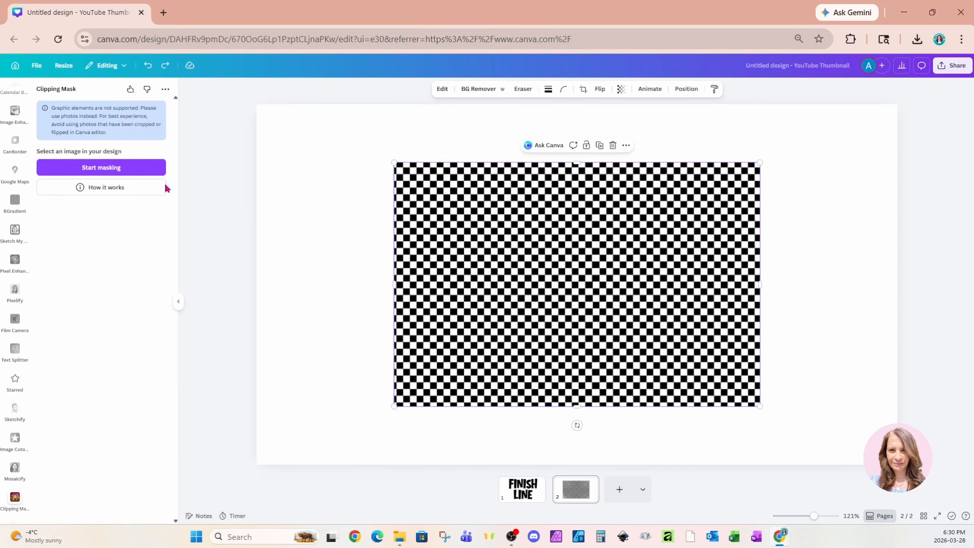
- Start masking the checkerboard image, using the downloaded file "Untitled design (2)" as the image mask
click(138, 169)
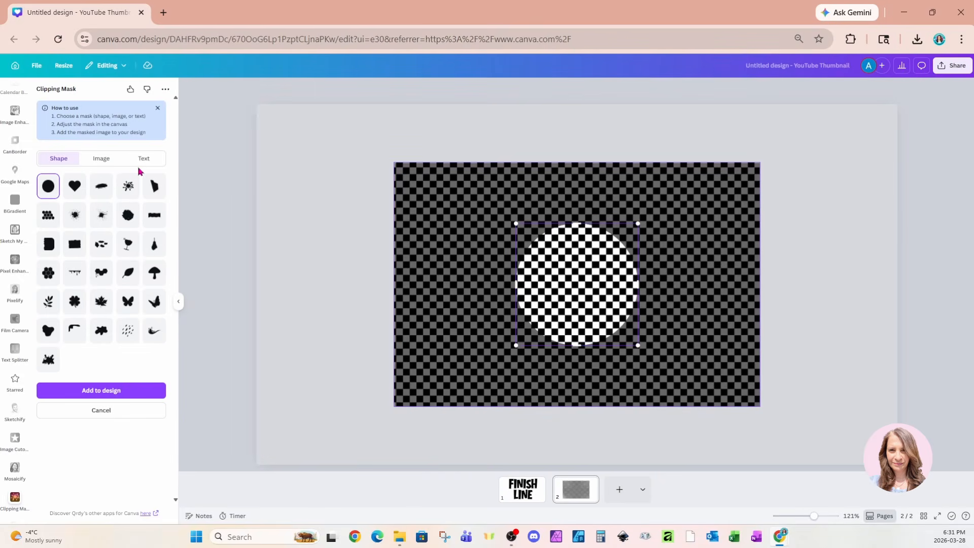
click(109, 163)
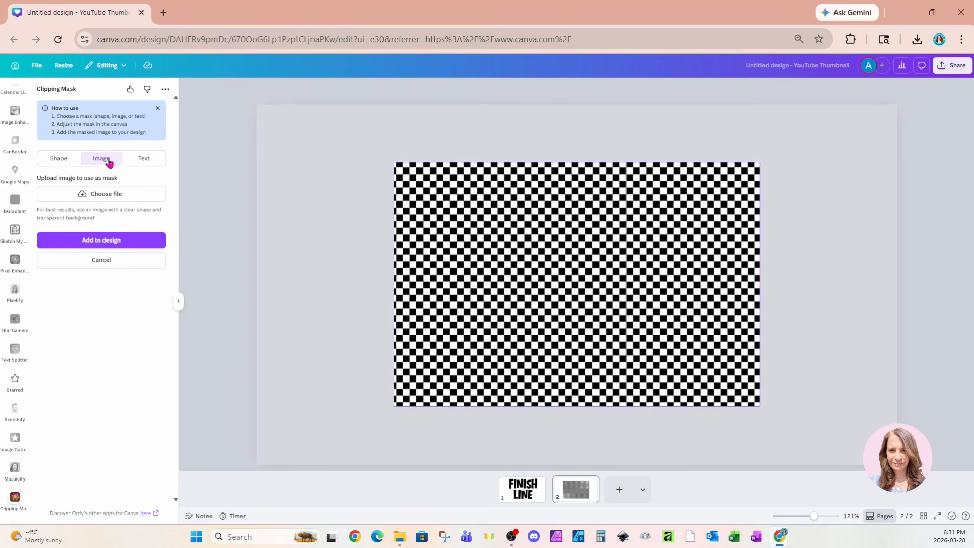
click(89, 194)
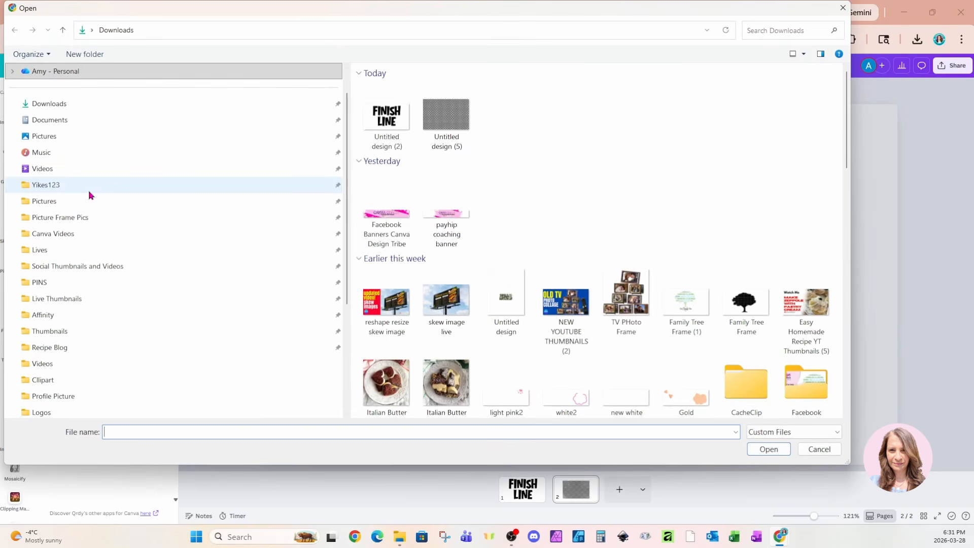
click(395, 118)
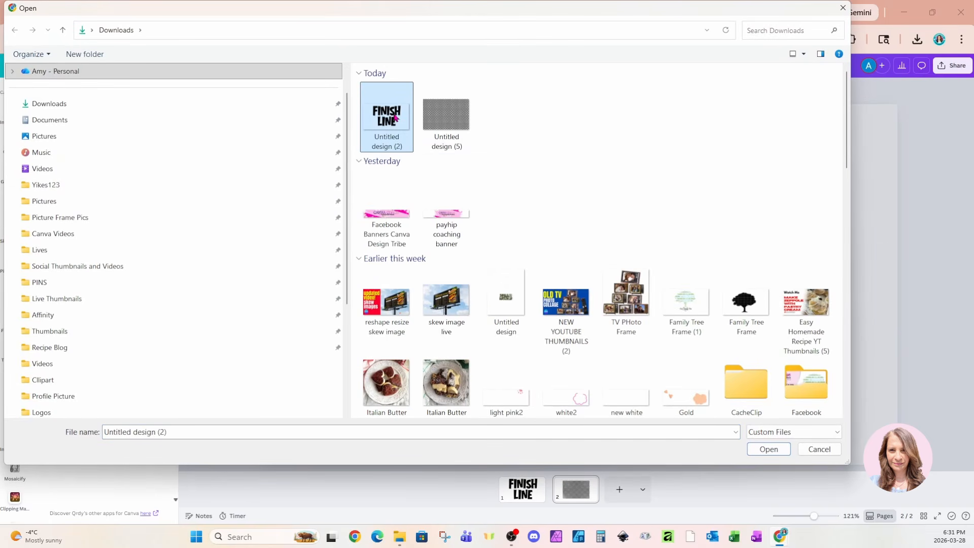
click(767, 450)
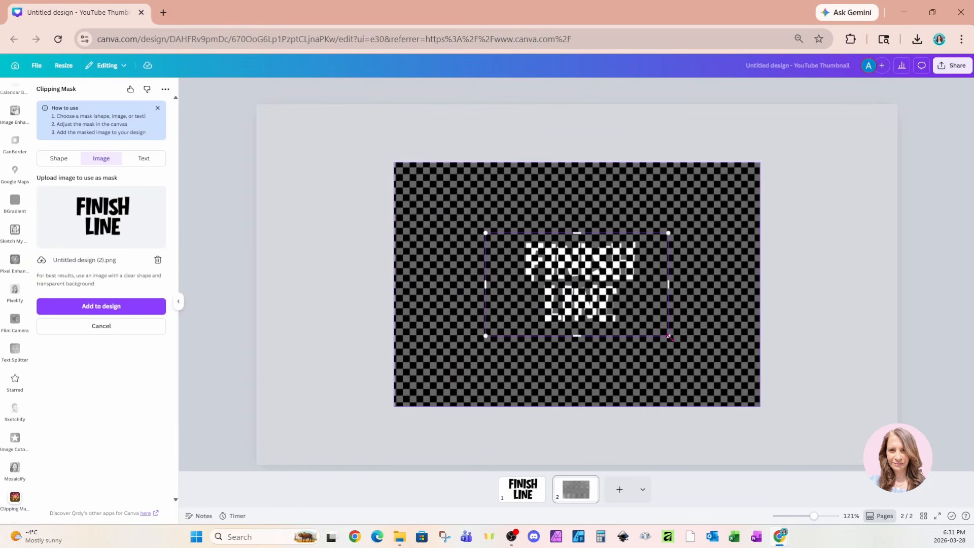
- Enlarge and reposition the "finish line" mask so its lettering fills most of the checkerboard image
drag(673, 339, 761, 405)
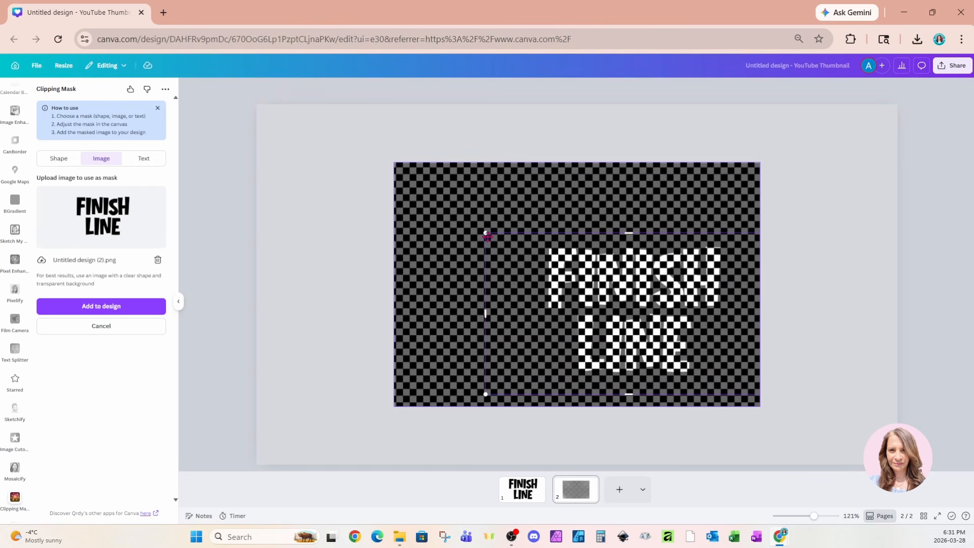
drag(486, 233, 365, 151)
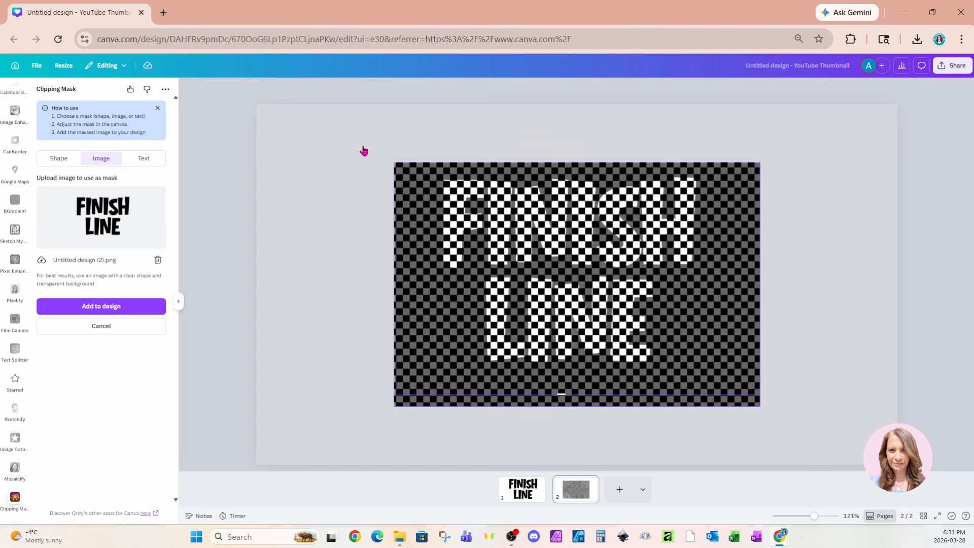
drag(683, 357, 621, 330)
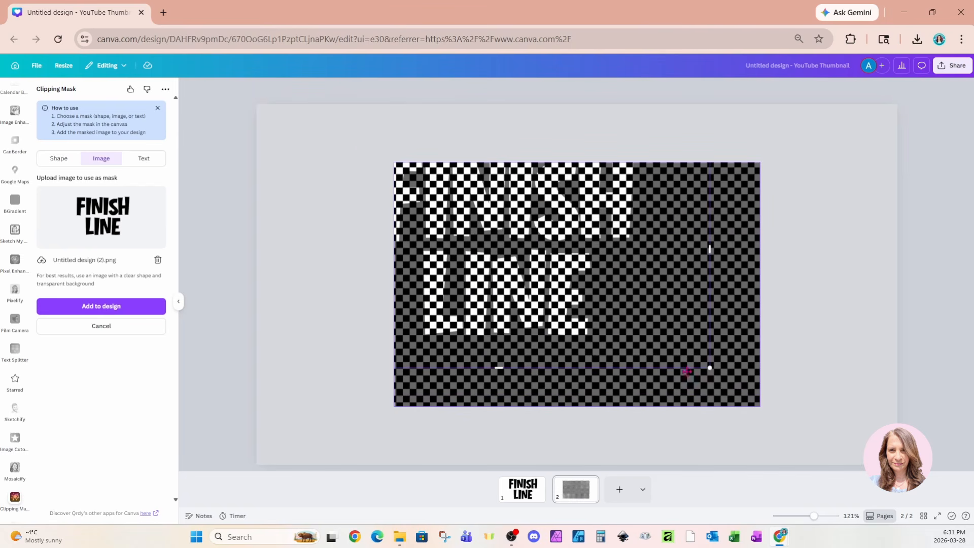
drag(710, 369, 807, 422)
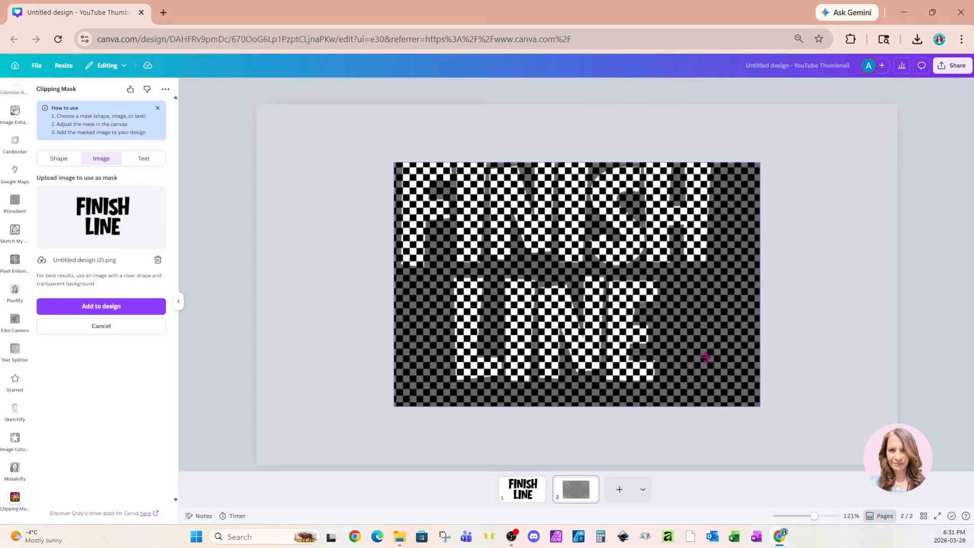
drag(706, 354, 728, 376)
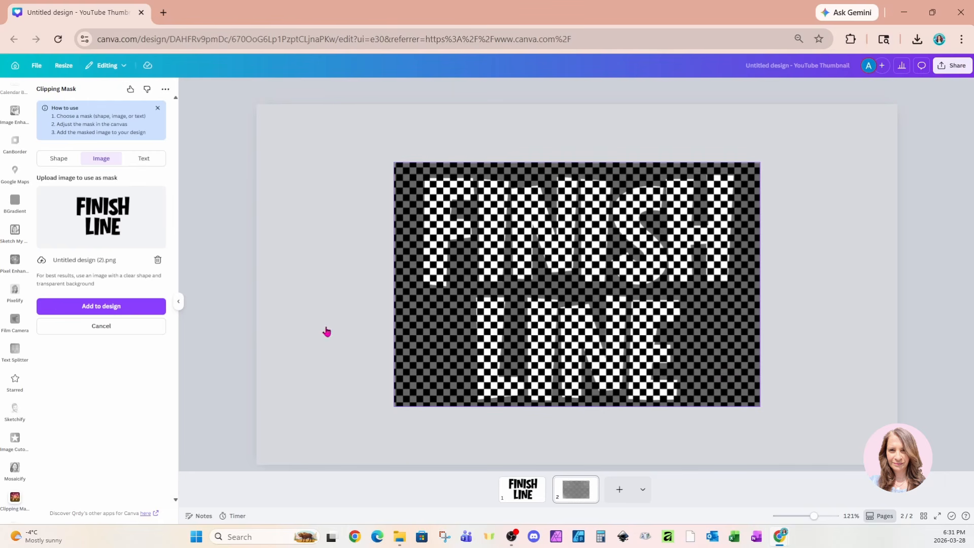
- Place the checkerboard-masked "finish line" lettering on a new third page and enlarge it to fill most of that page
click(89, 306)
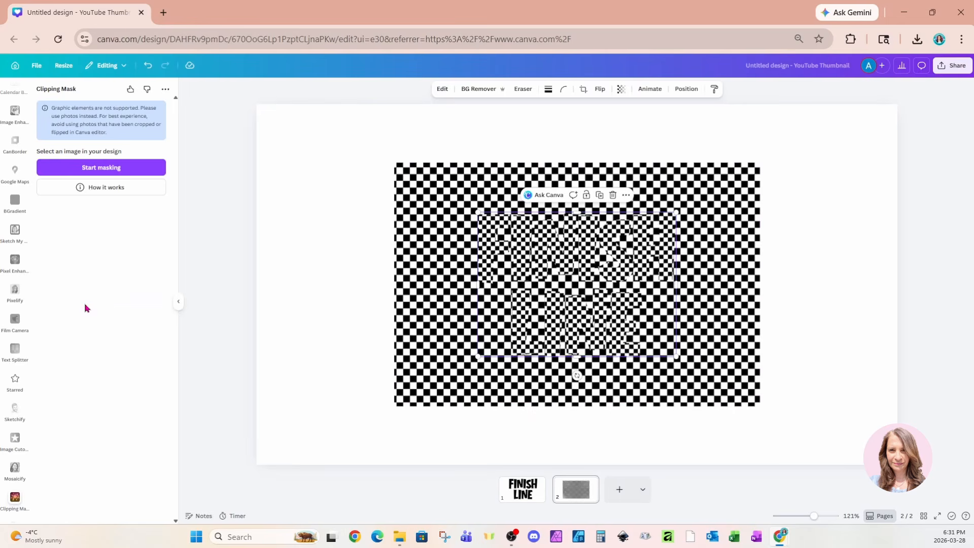
drag(619, 294, 626, 488)
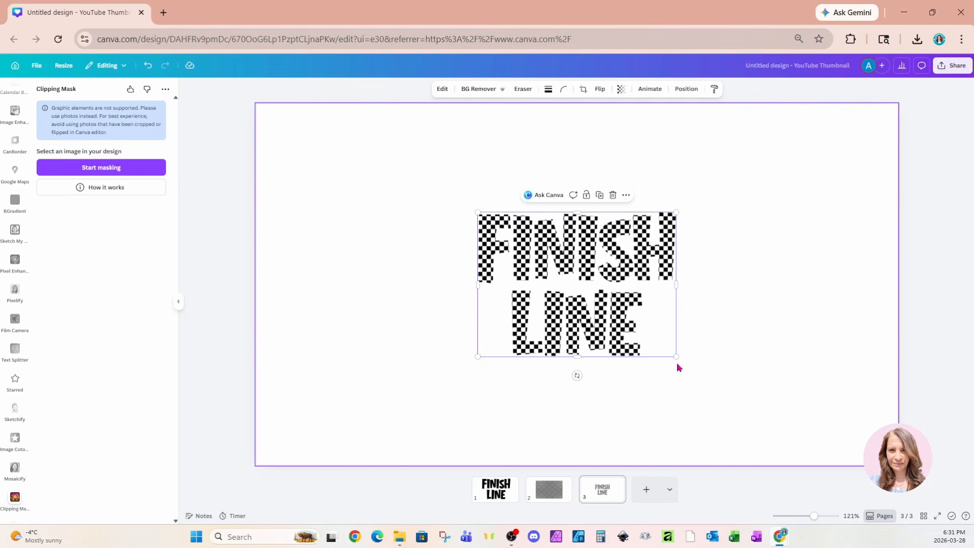
drag(676, 356, 784, 435)
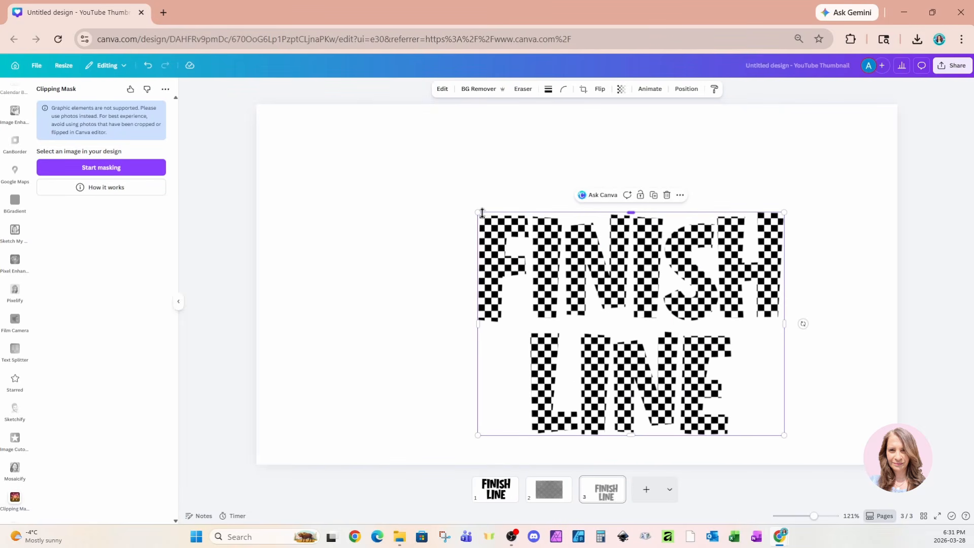
drag(476, 211, 379, 140)
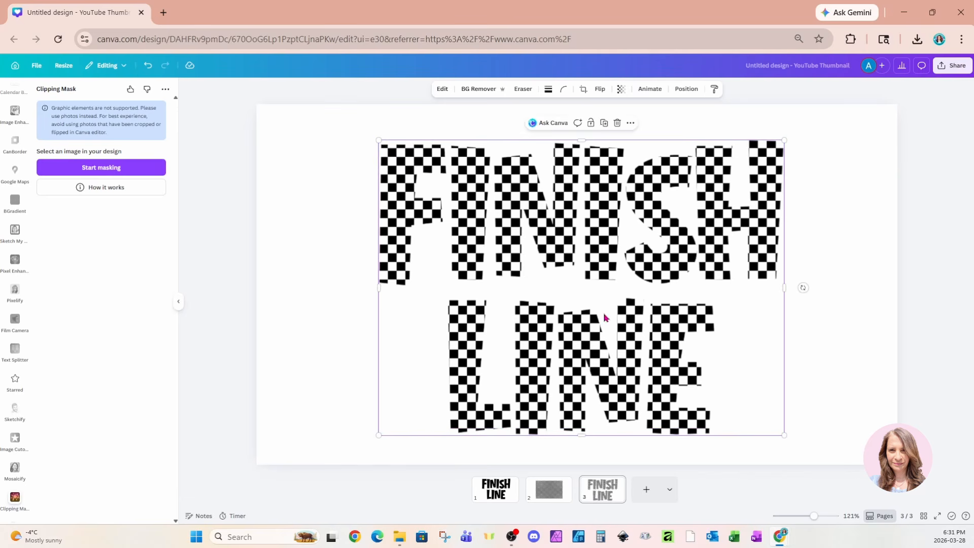
drag(638, 351, 622, 348)
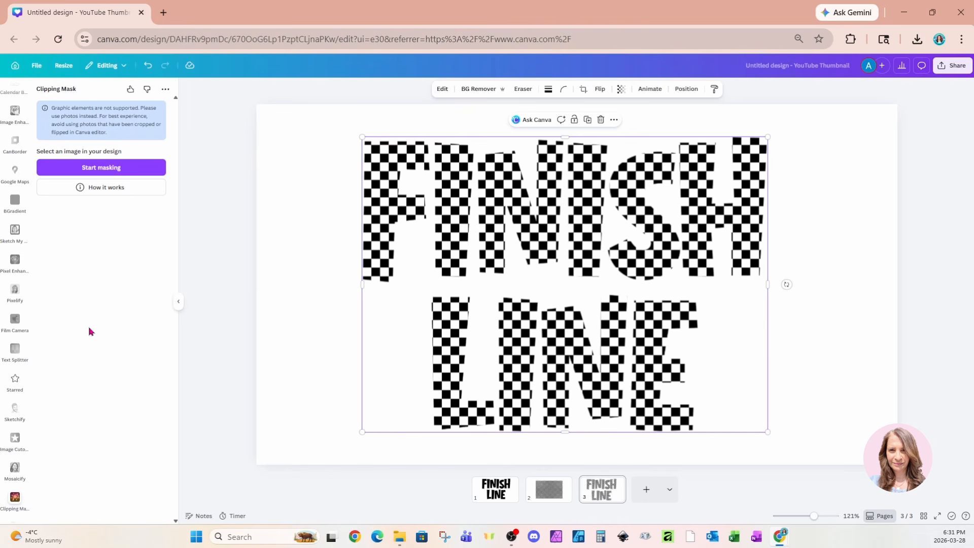
- Search the Canva apps for "outline" and open the Image Outliner app for the checkerboard lettering
scroll(16, 331, down, 10)
scroll(16, 330, up, 10)
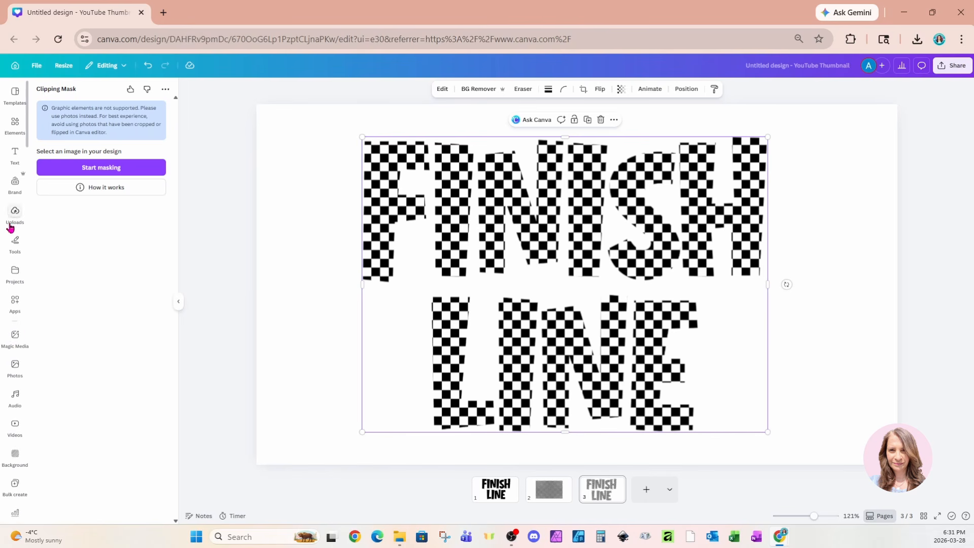
click(14, 307)
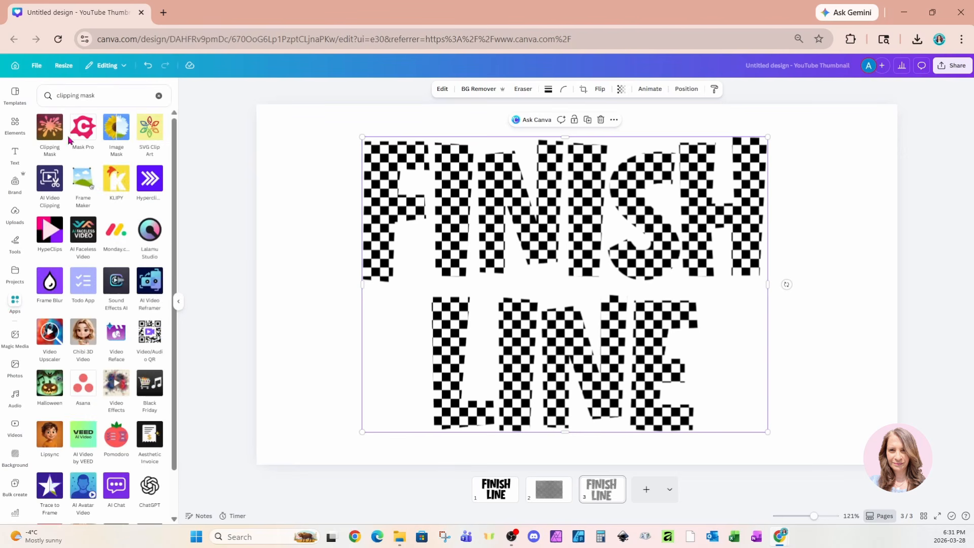
click(44, 90)
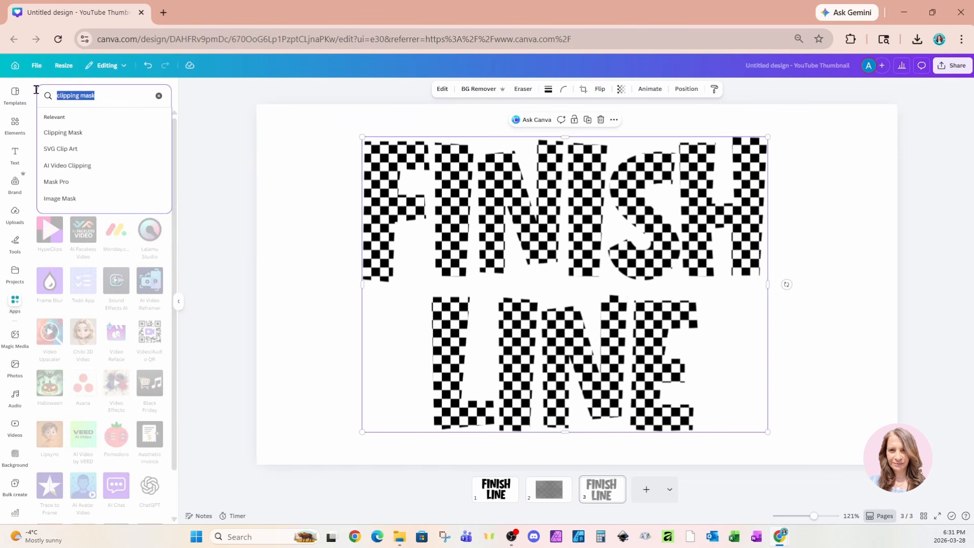
text(outline)
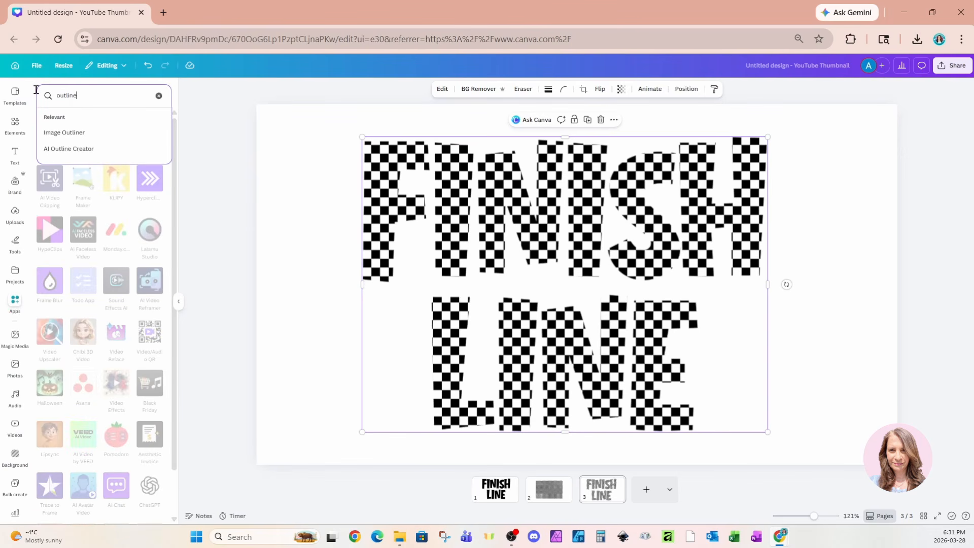
click(50, 133)
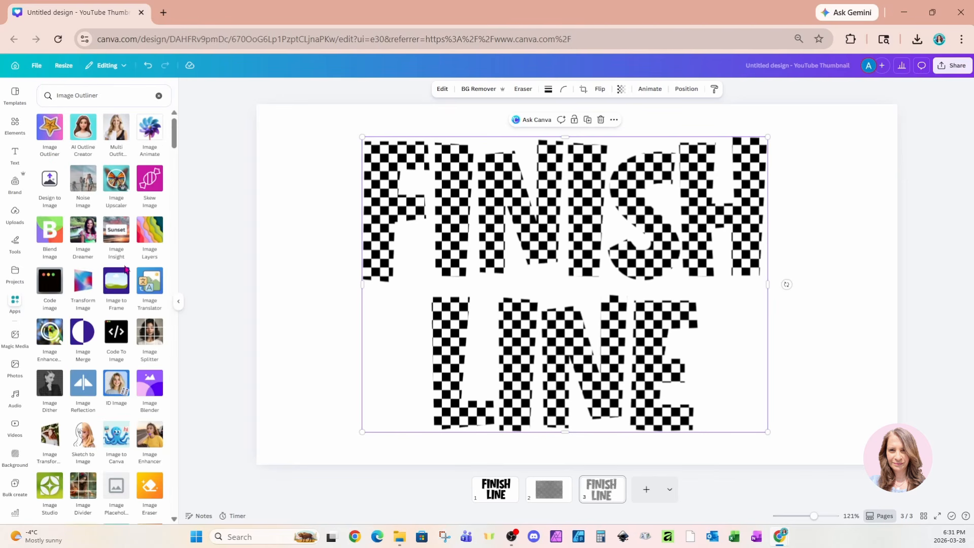
click(50, 129)
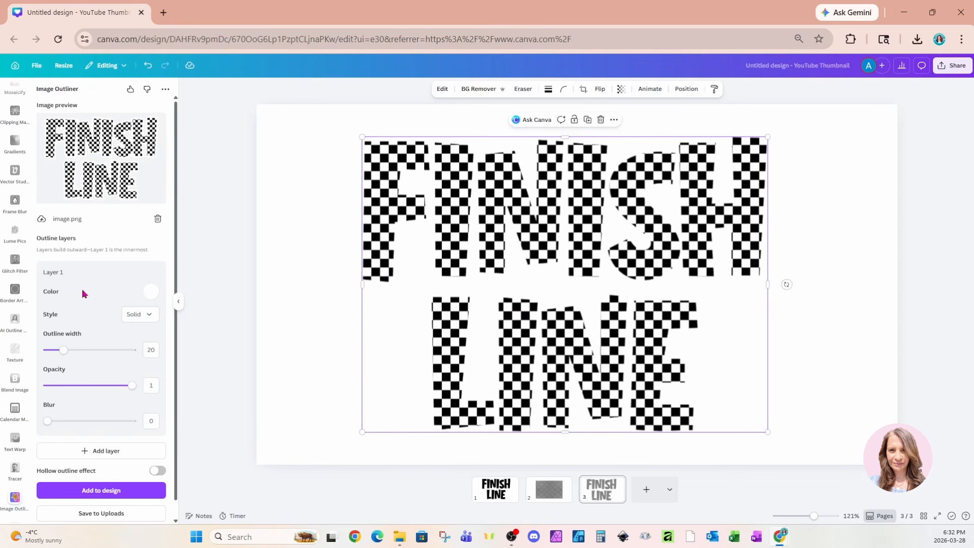
- Set the Layer 1 outline of the lettering to black (#000000) with an outline width of 8
click(150, 292)
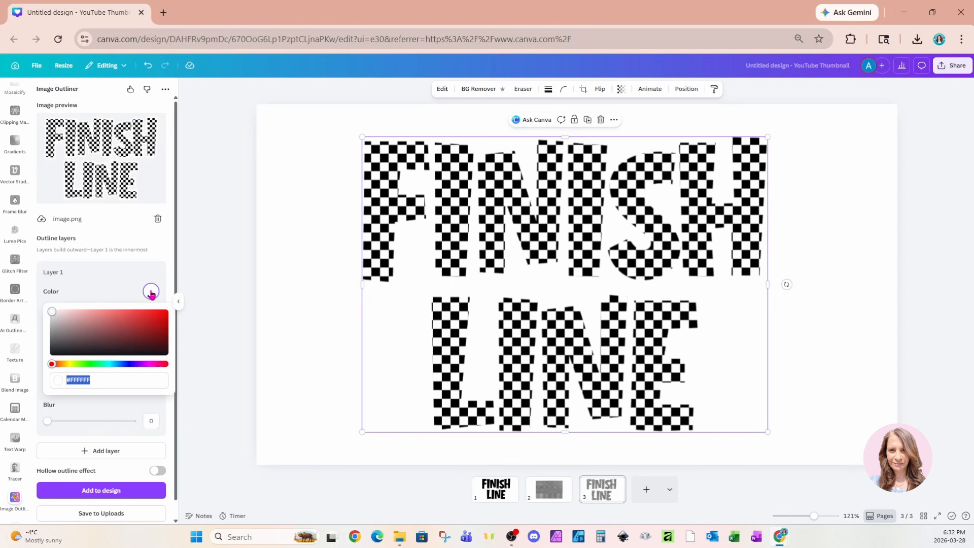
drag(52, 316, 51, 353)
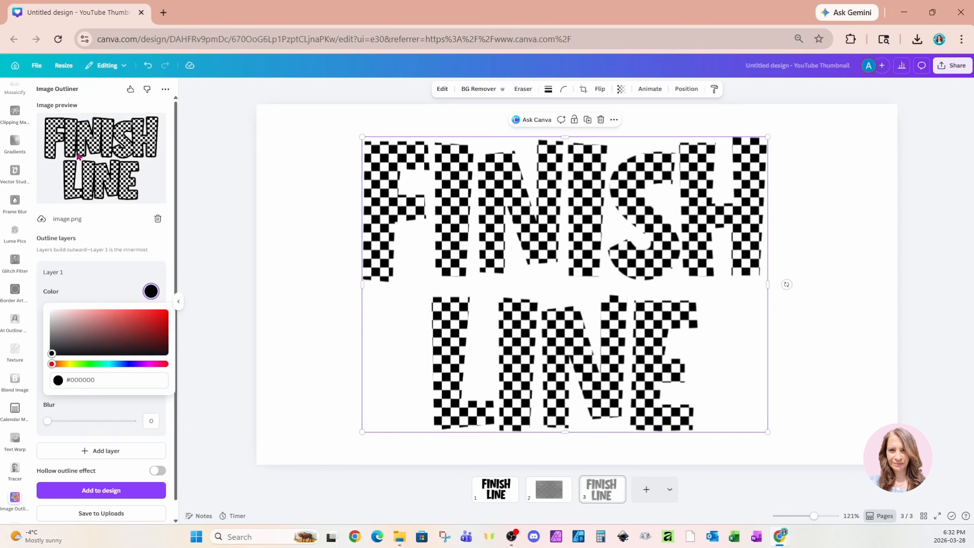
click(107, 220)
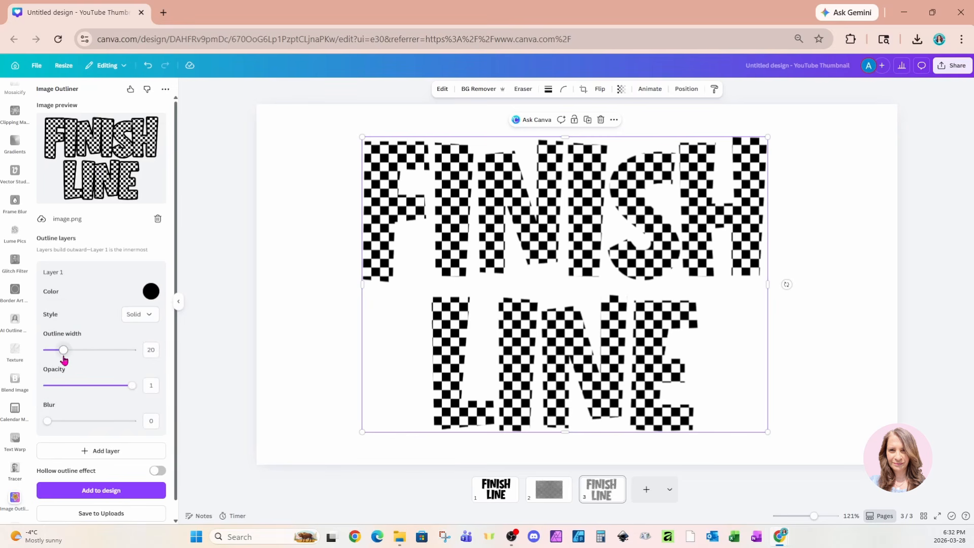
drag(64, 356, 53, 356)
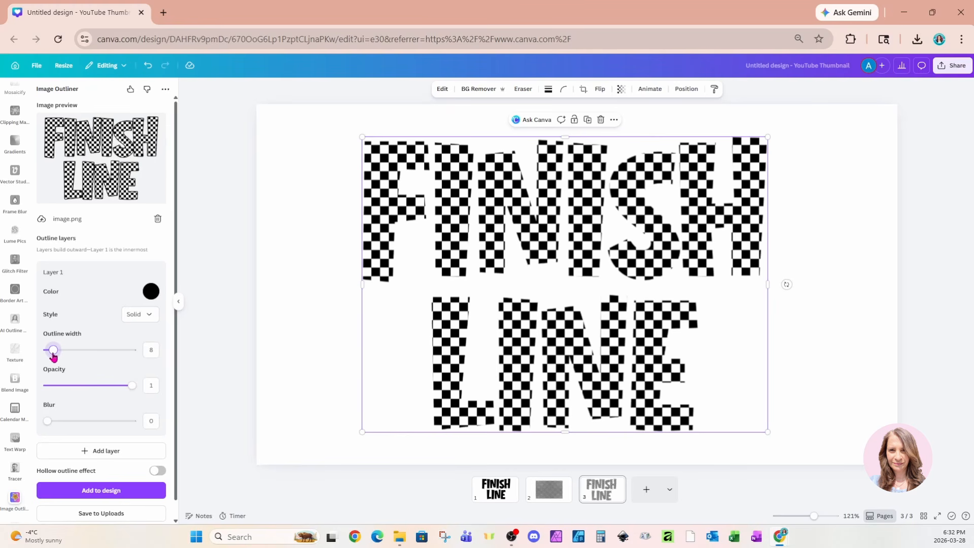
- Add two more outline layers, Layer 2 and Layer 3, around the lettering
scroll(87, 359, down, 1)
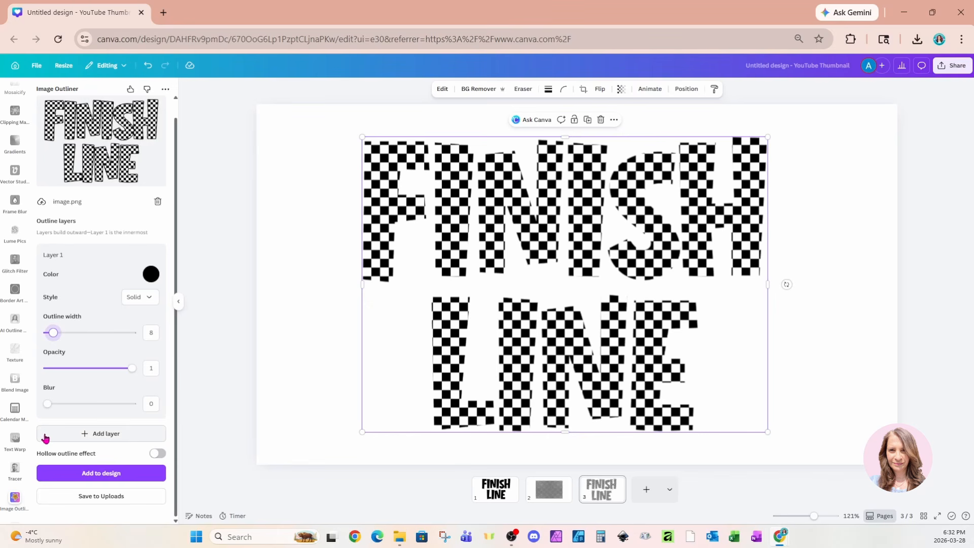
click(45, 437)
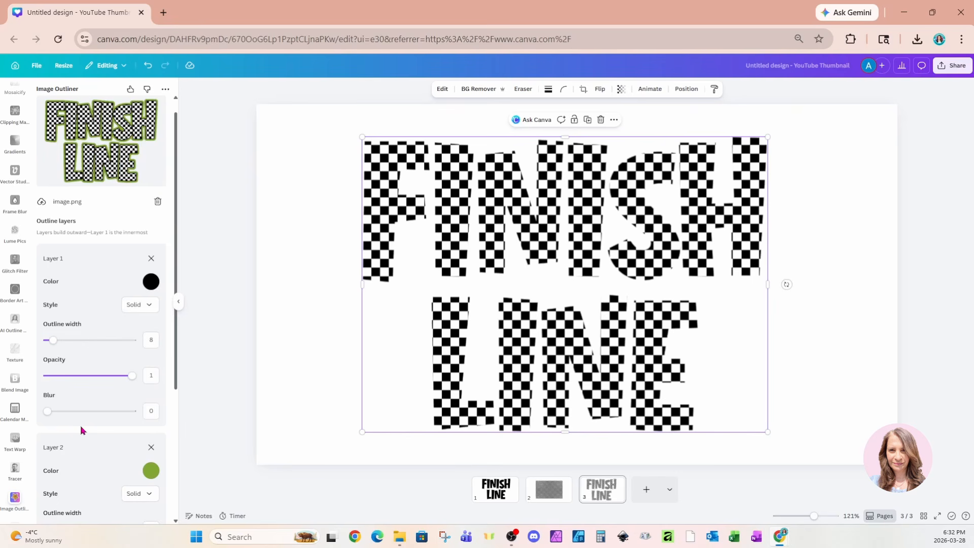
scroll(81, 431, down, 4)
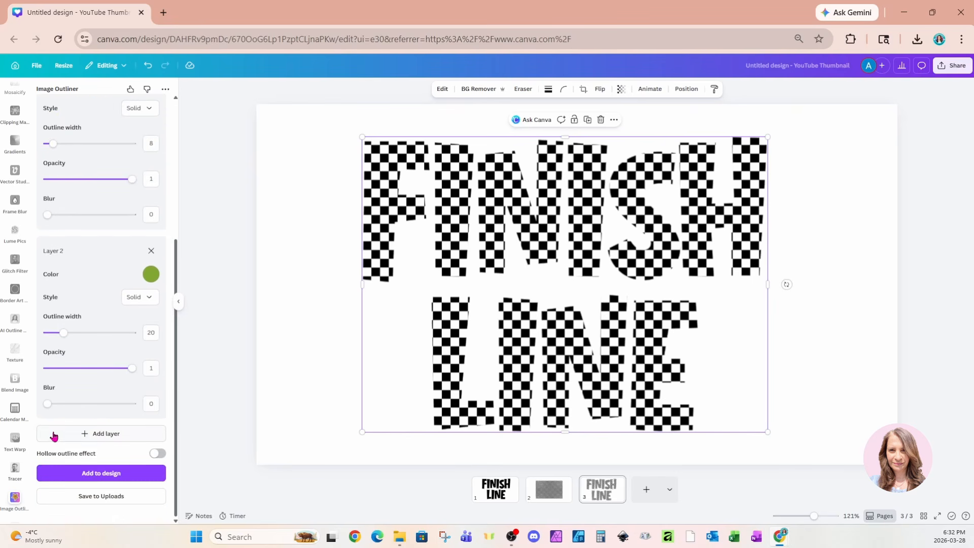
click(48, 437)
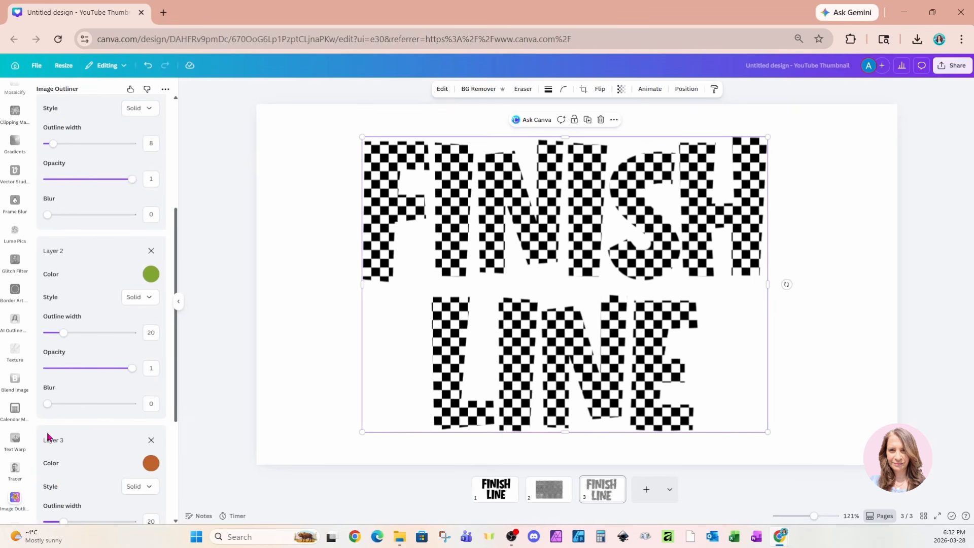
scroll(48, 436, down, 4)
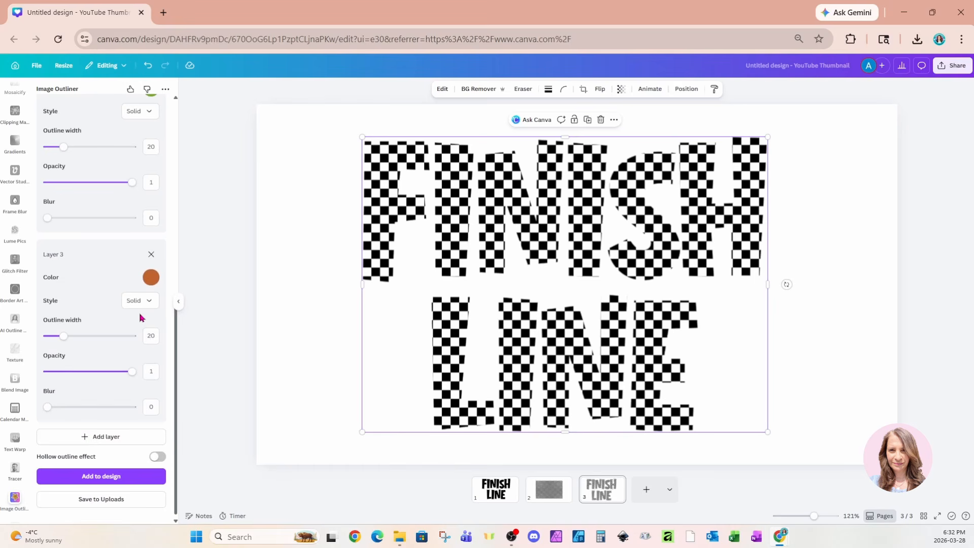
- Change the Layer 3 outline colour to bright red (#FF000F)
click(151, 277)
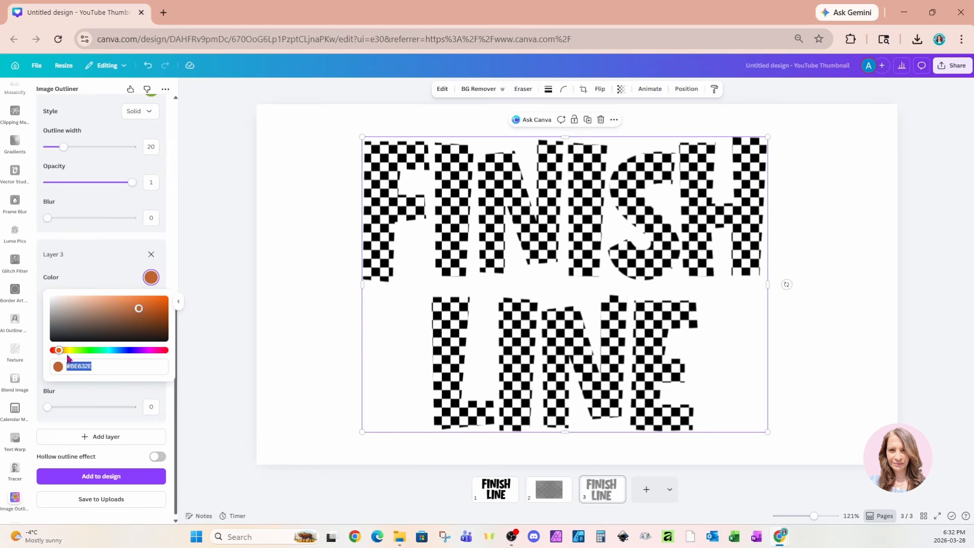
drag(59, 350, 167, 358)
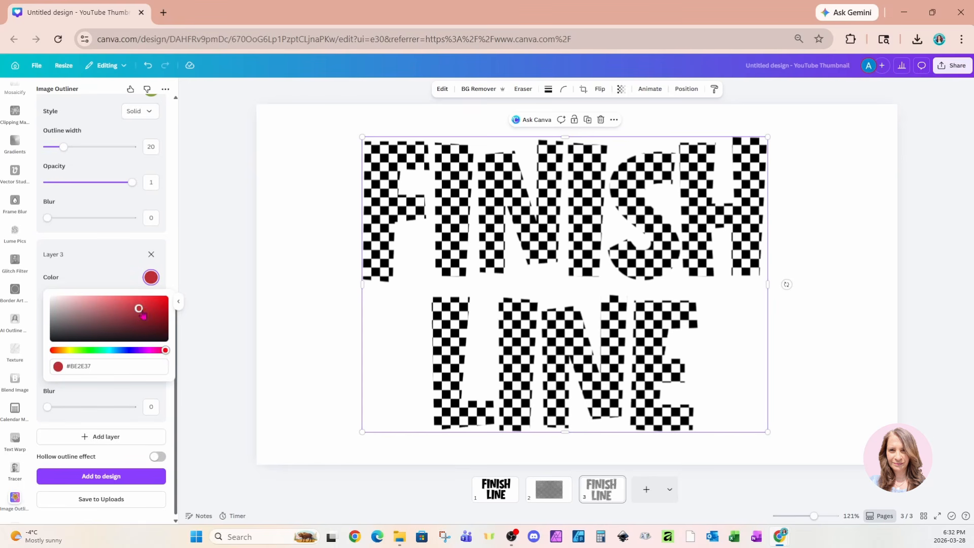
drag(143, 316, 172, 312)
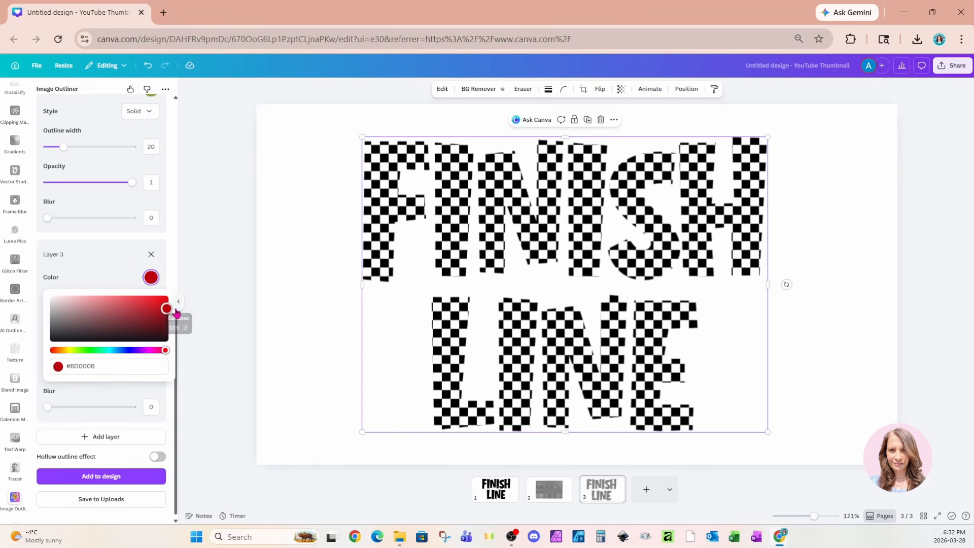
scroll(126, 261, up, 10)
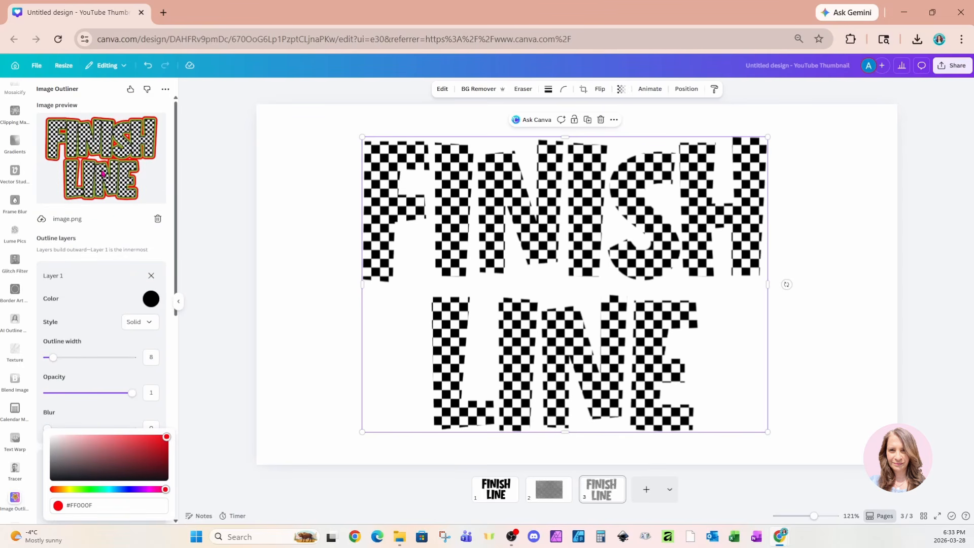
scroll(90, 266, down, 6)
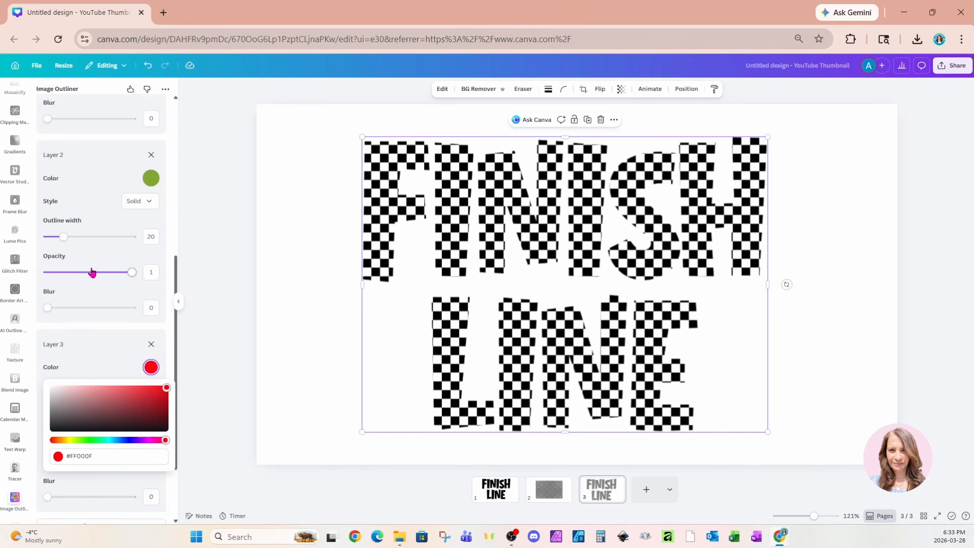
click(97, 342)
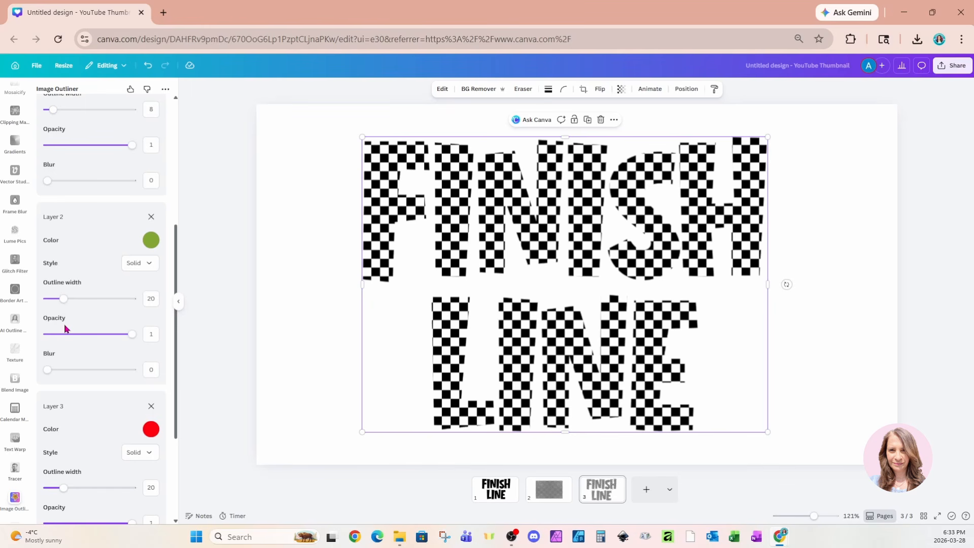
- Make the Layer 2 outline fully transparent by setting its opacity to 0
click(130, 336)
drag(131, 340, 23, 343)
scroll(71, 337, up, 5)
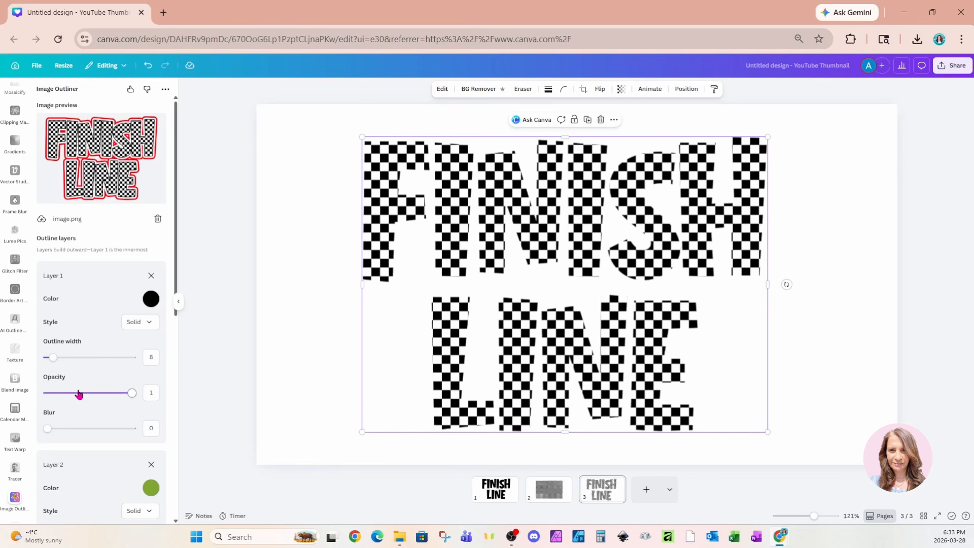
- Widen the transparent Layer 2 outline to 39 to enlarge the gap between the black and red outlines
scroll(78, 404, down, 2)
scroll(77, 404, down, 3)
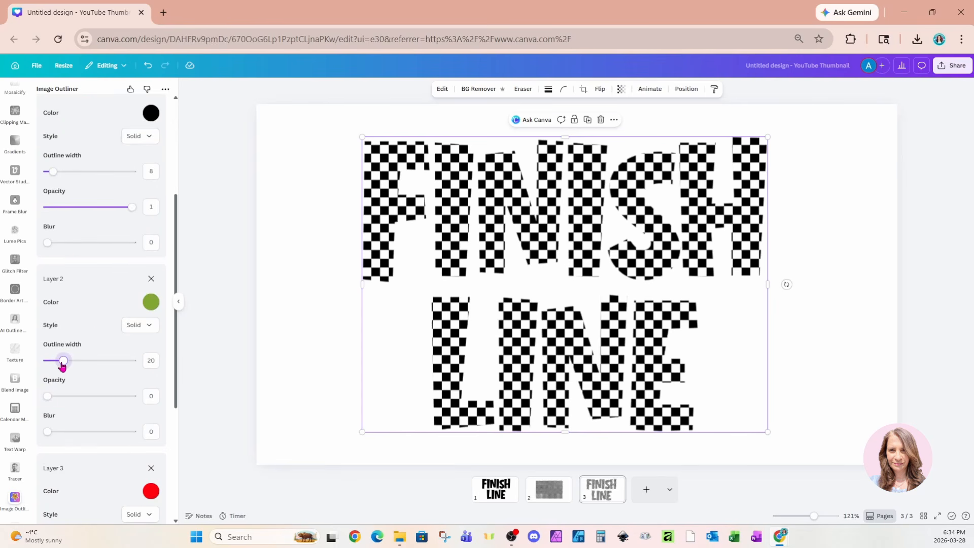
drag(62, 363, 80, 364)
scroll(81, 366, up, 4)
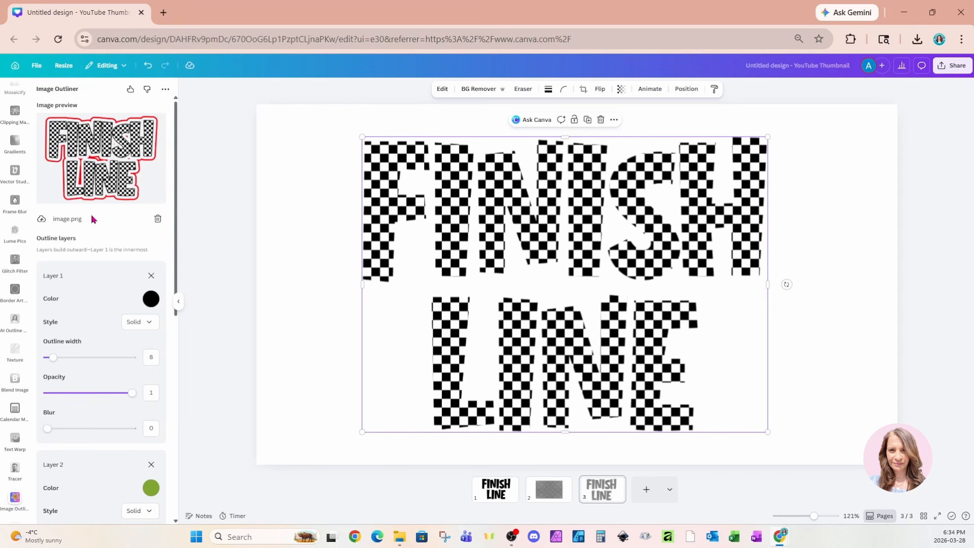
- Place the outlined lettering on a new fourth page and enlarge it across the left half of that page
click(646, 489)
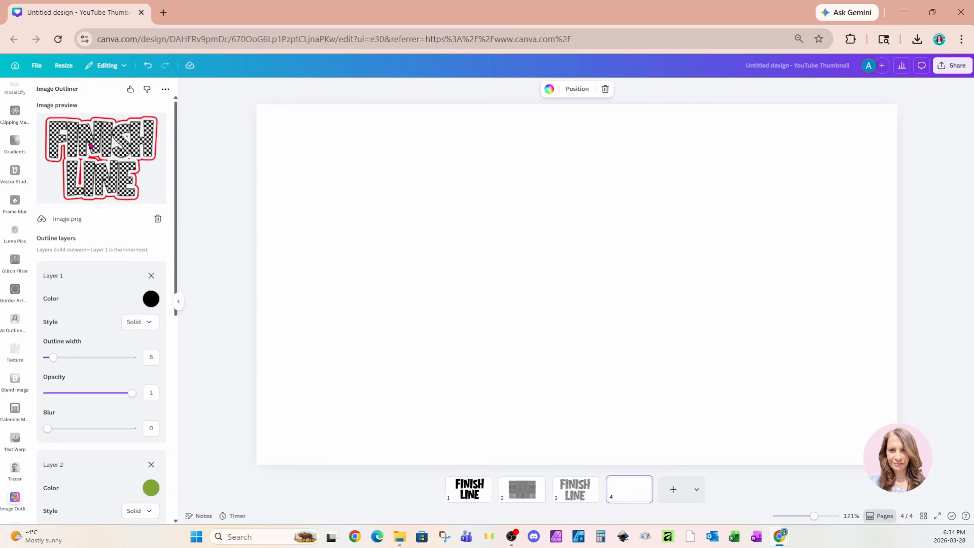
scroll(91, 145, down, 8)
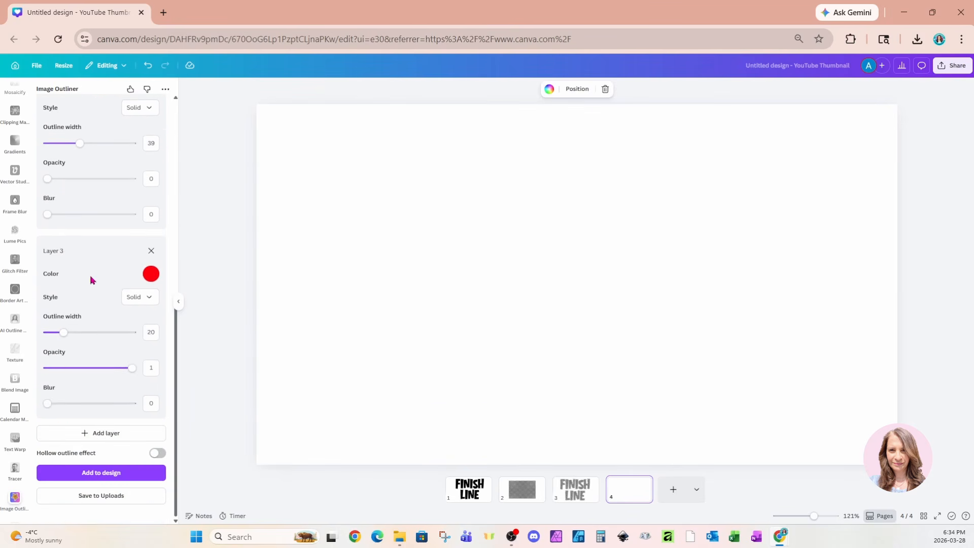
click(47, 476)
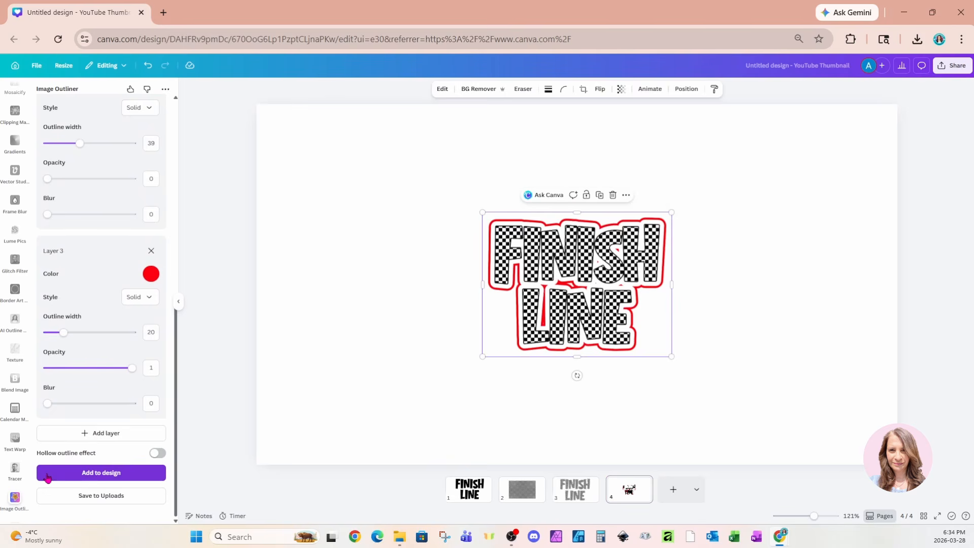
drag(640, 340, 584, 353)
drag(539, 293, 532, 341)
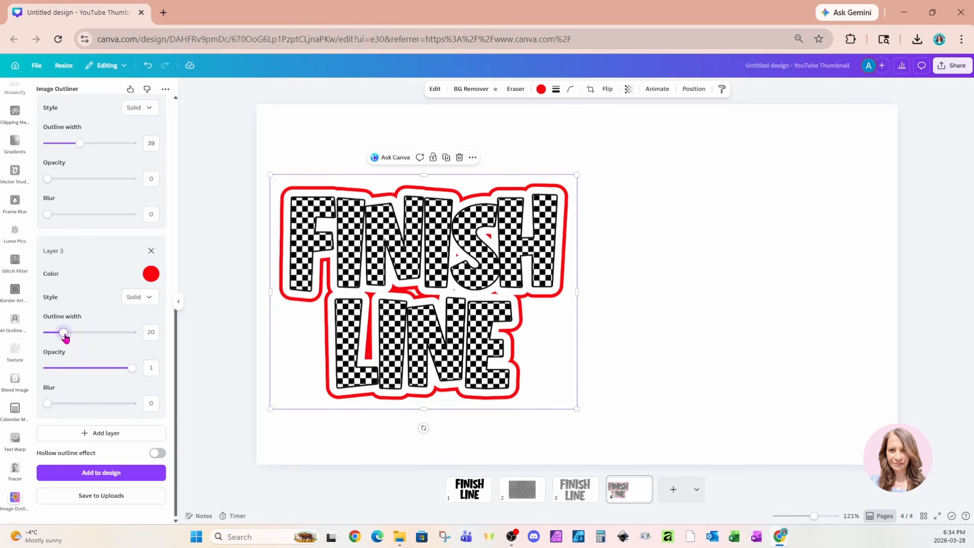
- Reduce the Layer 2 outline width to 20 for a second version of the outlined lettering
scroll(65, 337, up, 4)
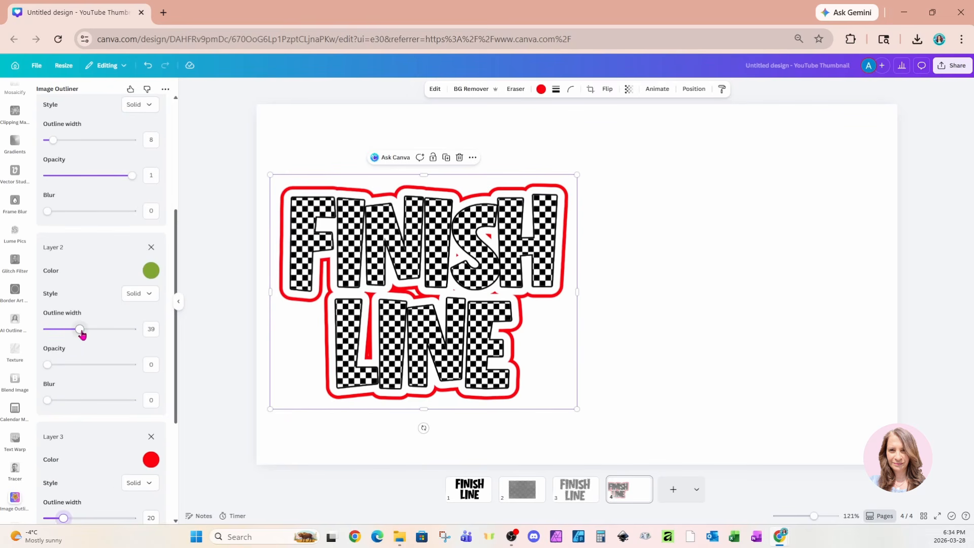
drag(81, 333, 64, 305)
scroll(55, 334, up, 4)
scroll(63, 305, down, 7)
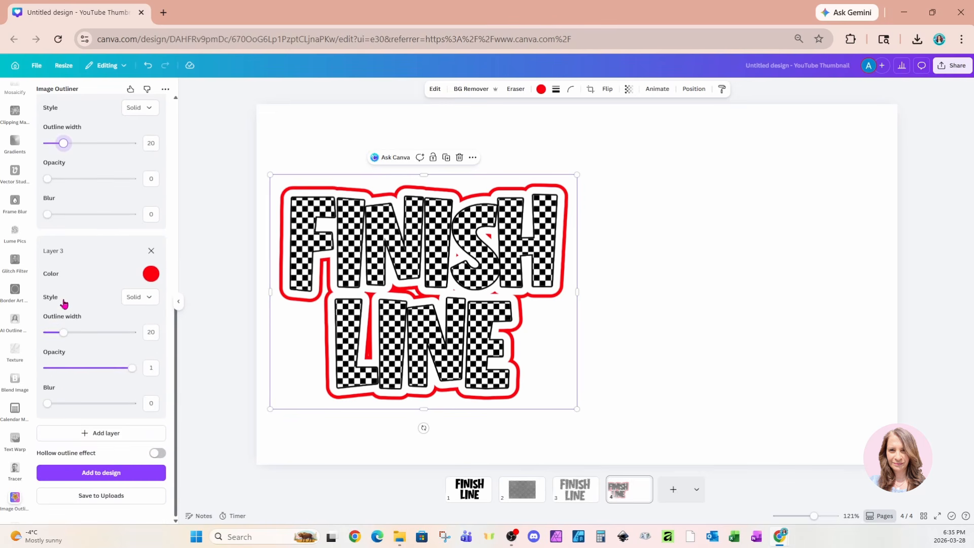
- Add the second outlined version to the fourth page and enlarge it across the right half beside the first lettering
click(54, 472)
drag(558, 254, 648, 216)
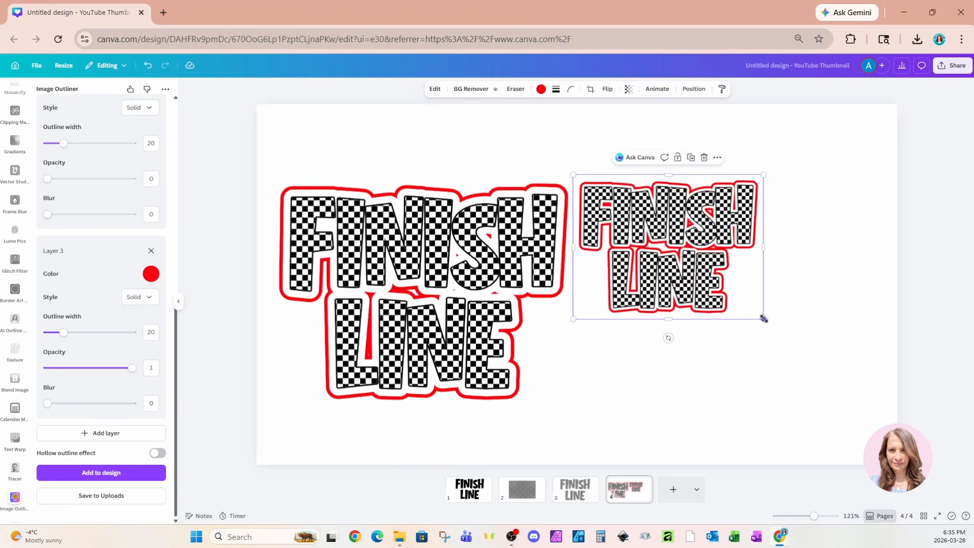
drag(763, 318, 889, 410)
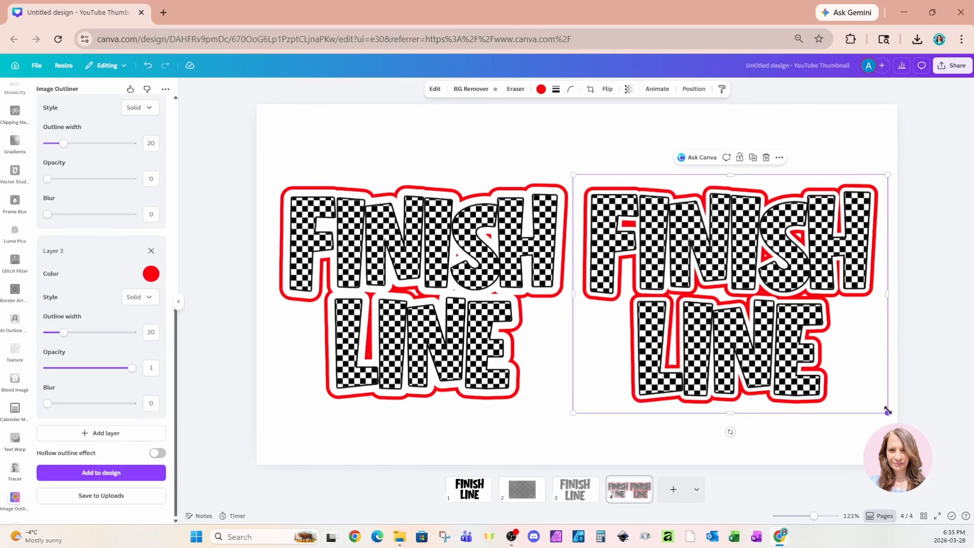
- Shrink both outlined letterings and move them to the upper left and upper right of the page, leaving space below
click(481, 392)
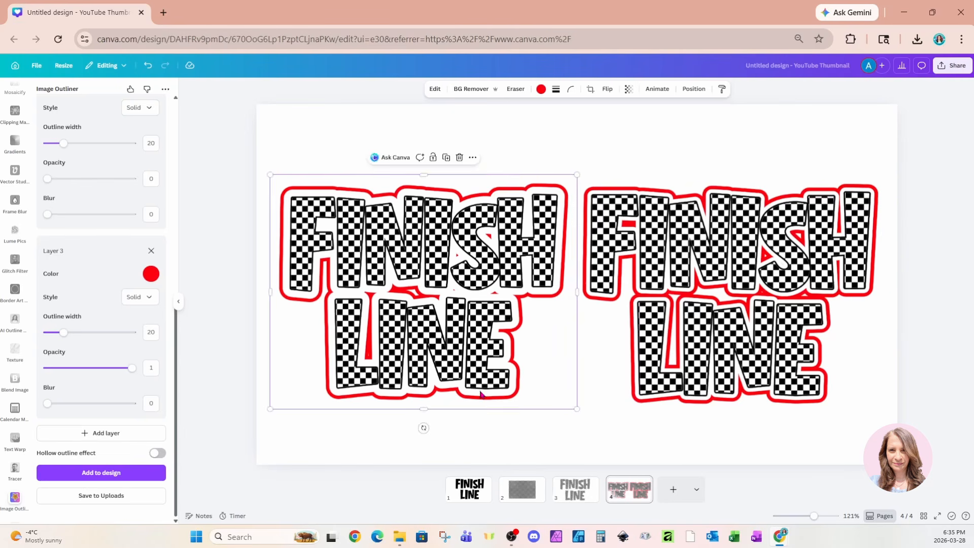
drag(481, 391, 474, 384)
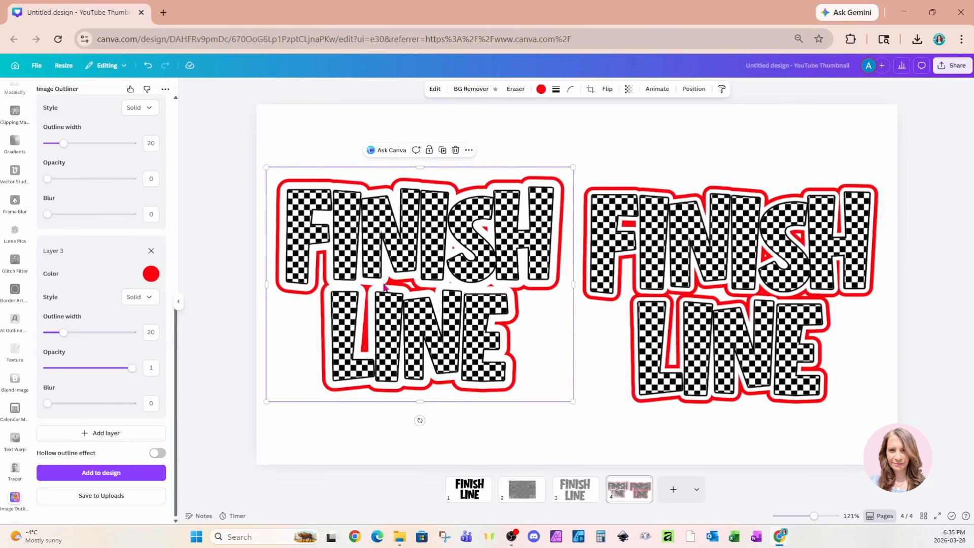
drag(336, 292, 333, 251)
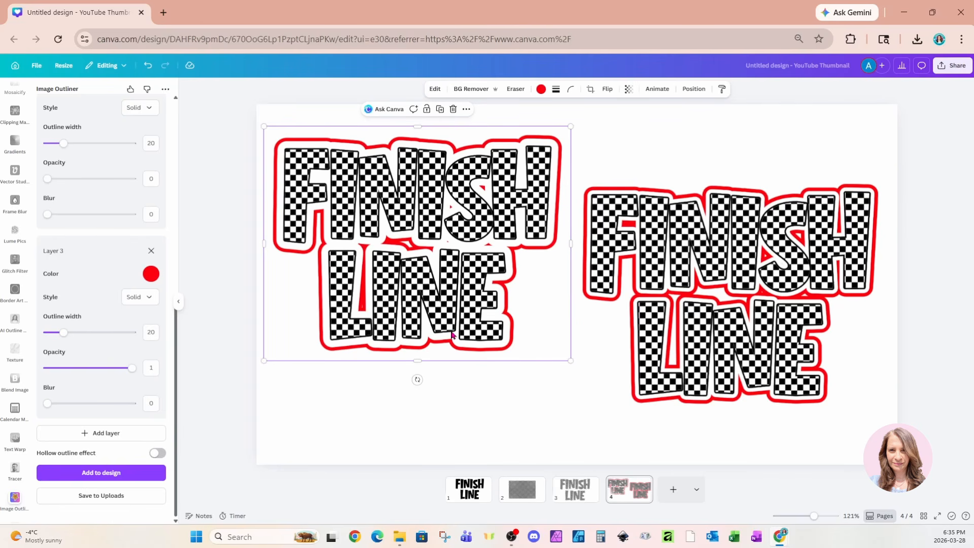
drag(569, 361, 546, 342)
drag(712, 363, 694, 309)
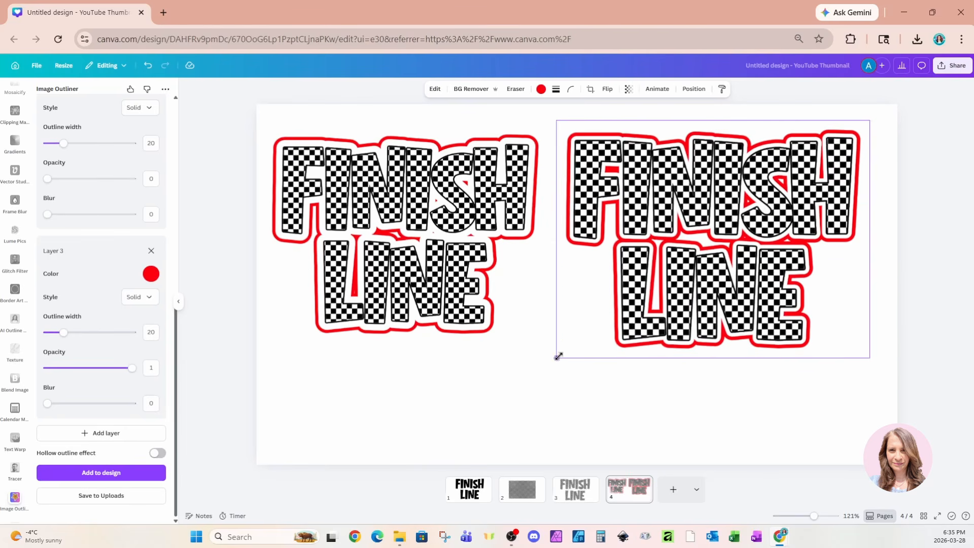
drag(555, 358, 596, 327)
drag(469, 318, 469, 304)
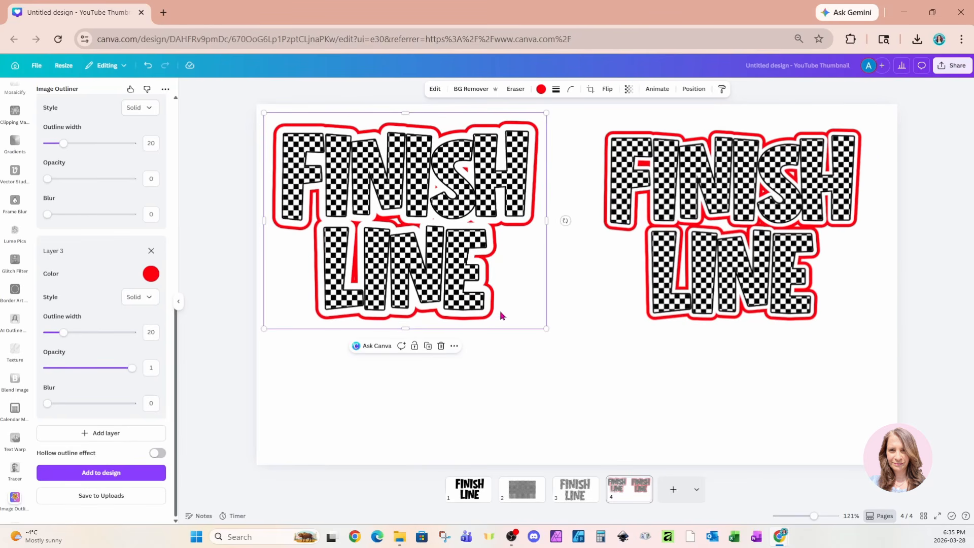
drag(545, 328, 532, 317)
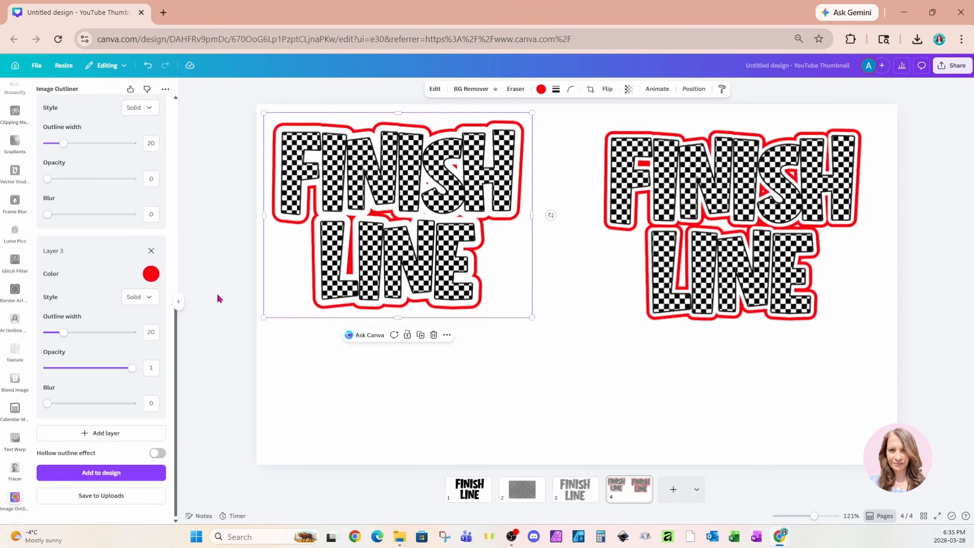
- Widen the transparent Layer 2 outline to 81 for a third version of the outlined lettering
scroll(95, 342, up, 1)
scroll(95, 342, up, 1)
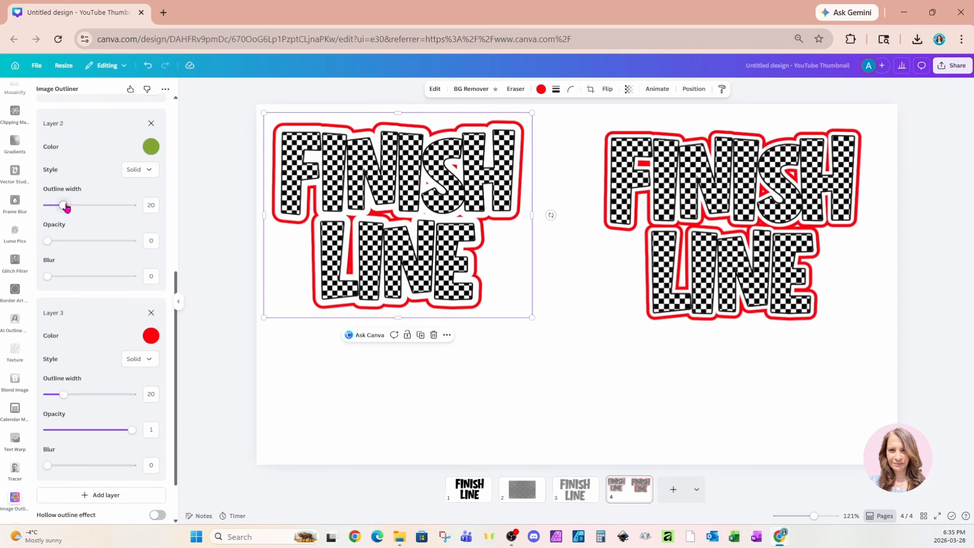
drag(63, 205, 84, 205)
scroll(86, 210, up, 1)
scroll(86, 210, up, 6)
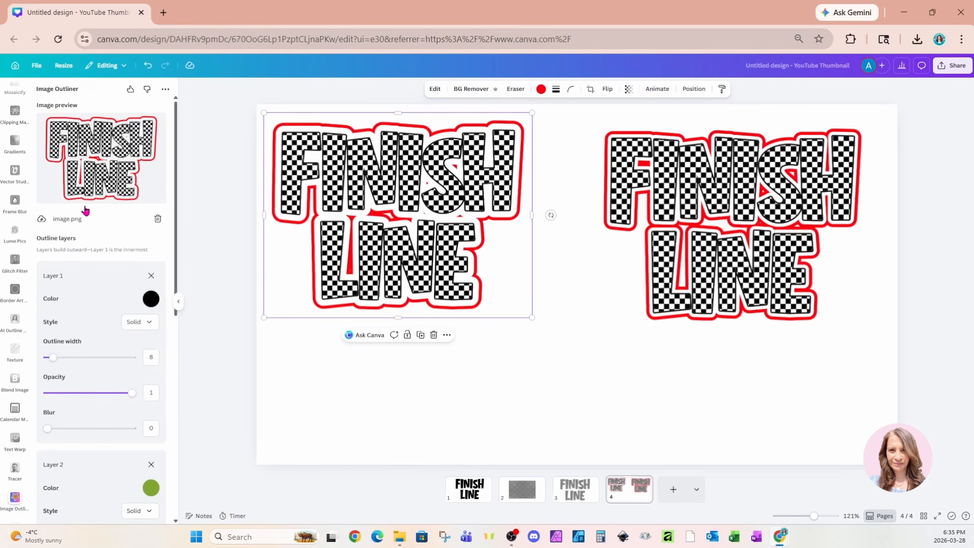
scroll(85, 210, down, 3)
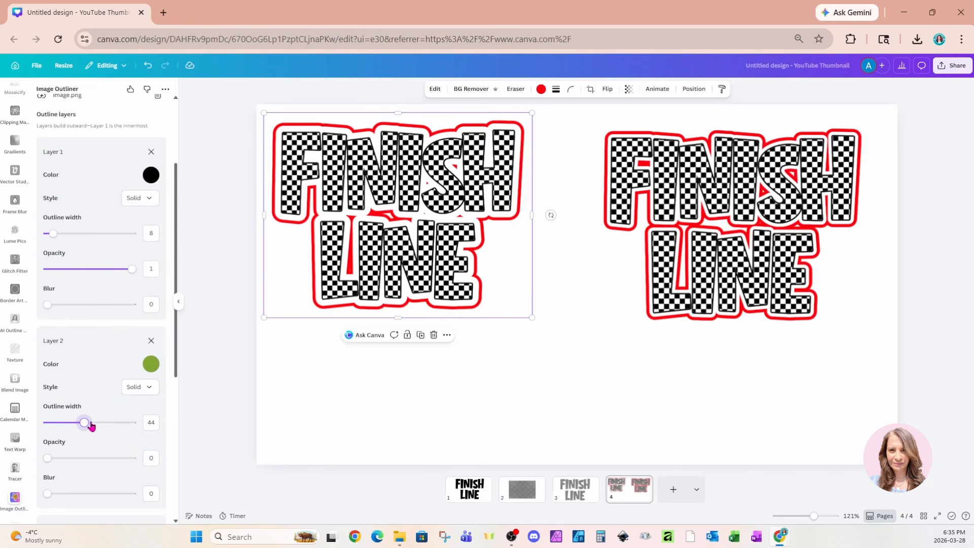
drag(87, 422, 117, 424)
scroll(118, 426, up, 3)
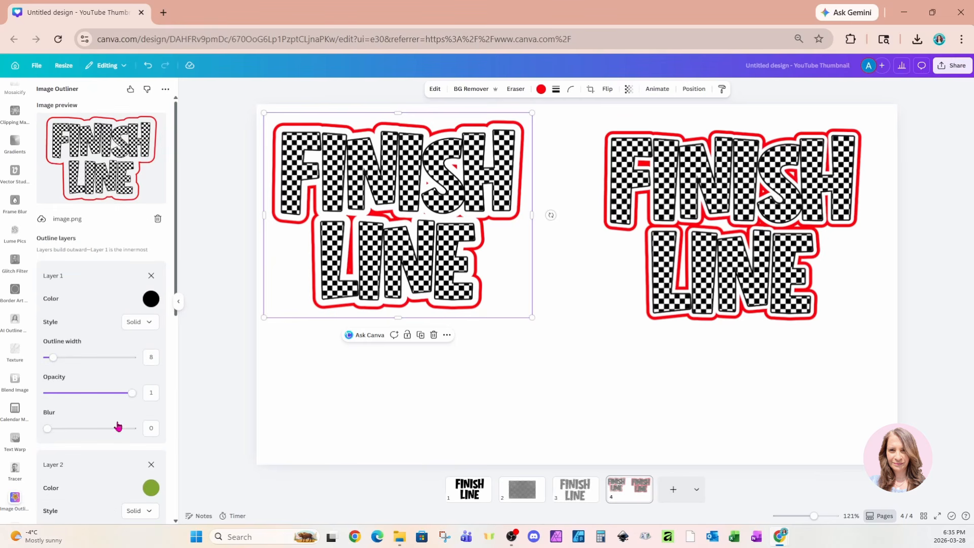
scroll(118, 426, down, 8)
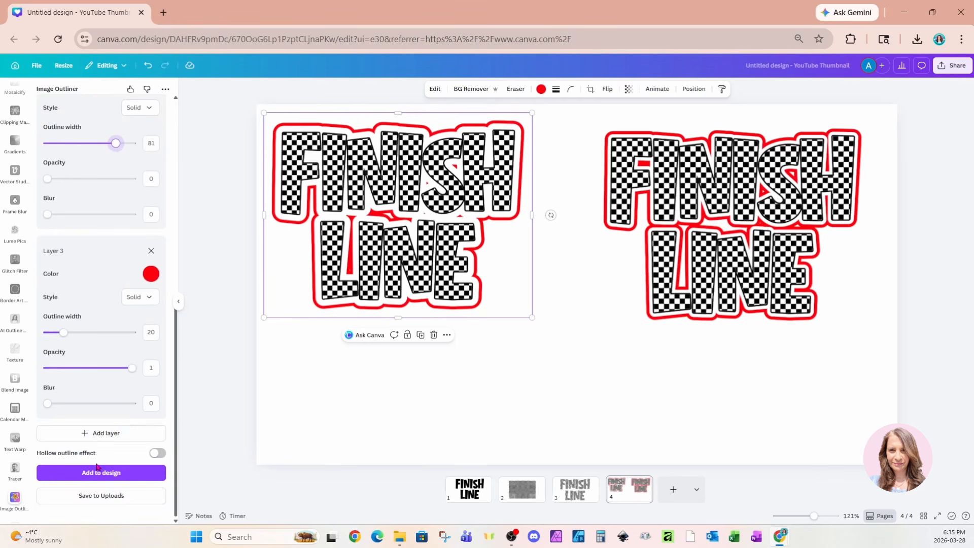
- Add the third outlined version to the page, place it at the bottom centre below the other two, and enlarge it
click(96, 473)
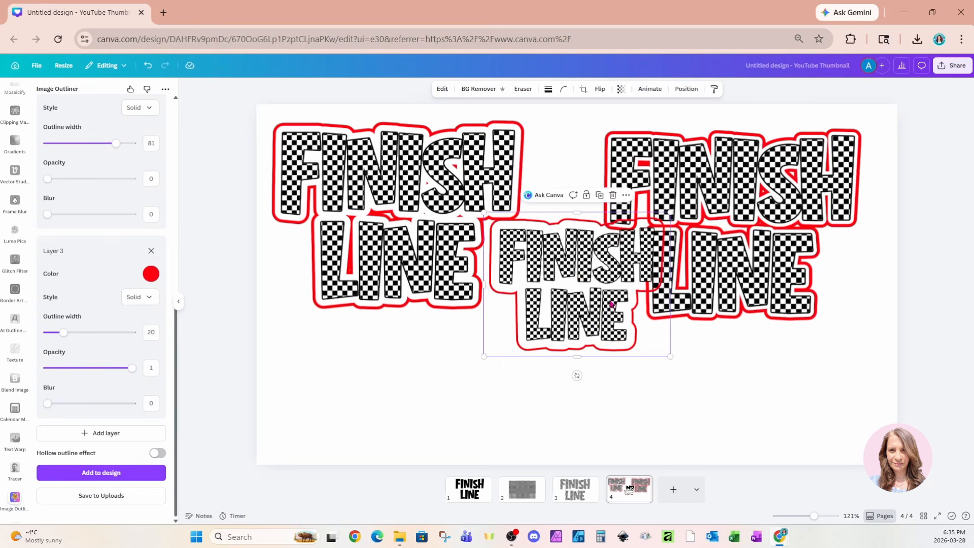
drag(576, 366, 555, 398)
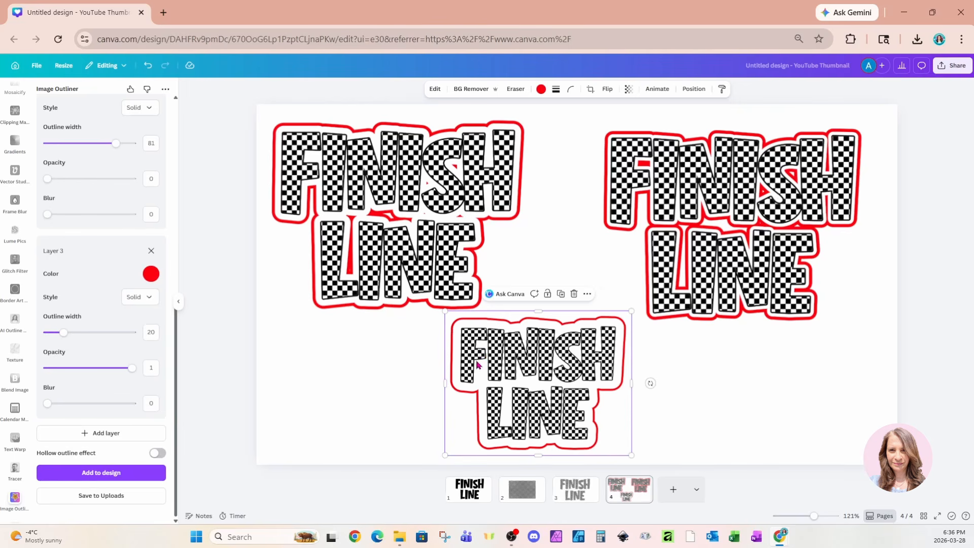
drag(631, 311, 683, 313)
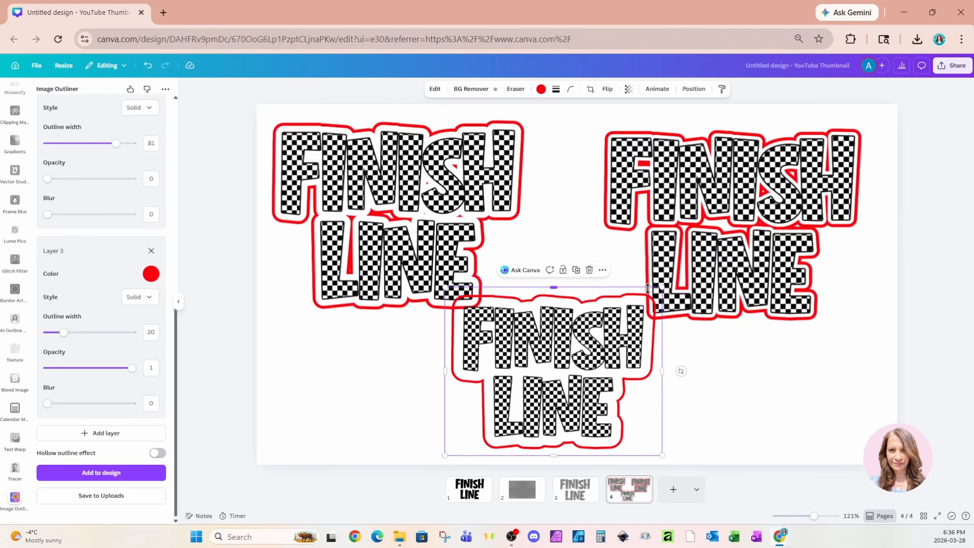
- Change the fourth page's background to the pale pink brand colour
click(804, 382)
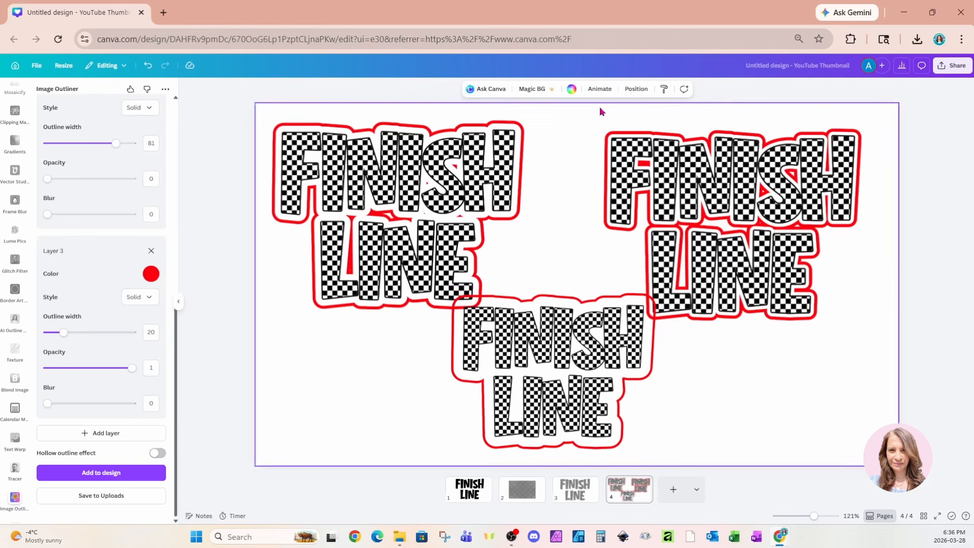
click(572, 89)
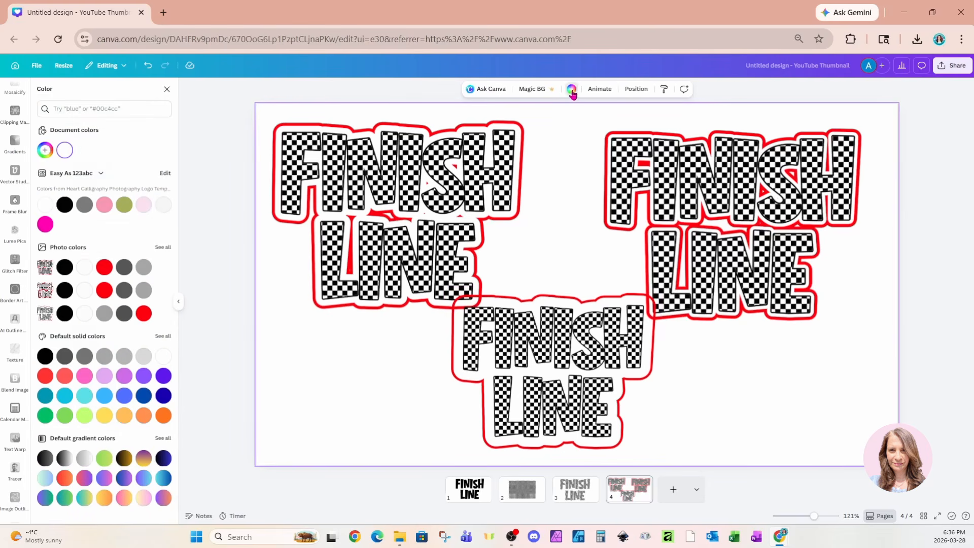
click(143, 205)
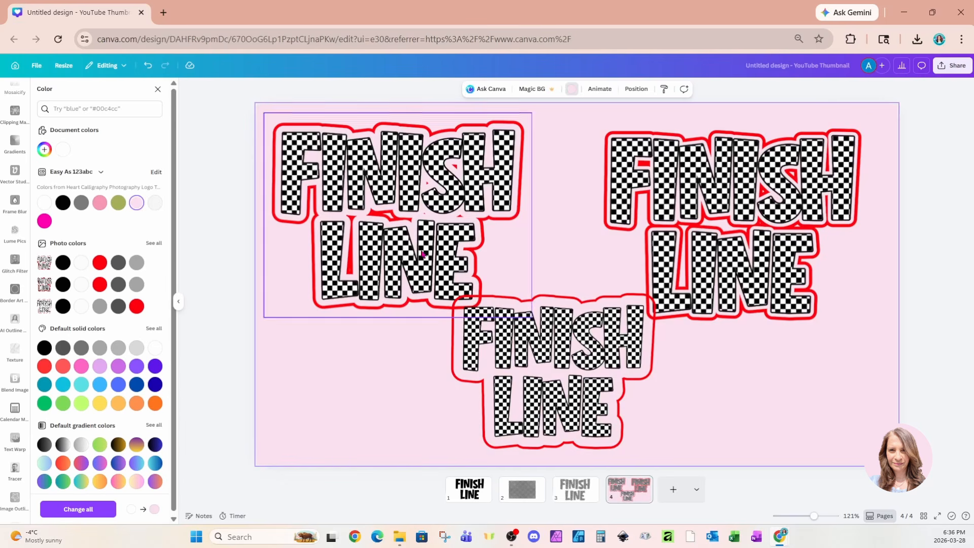